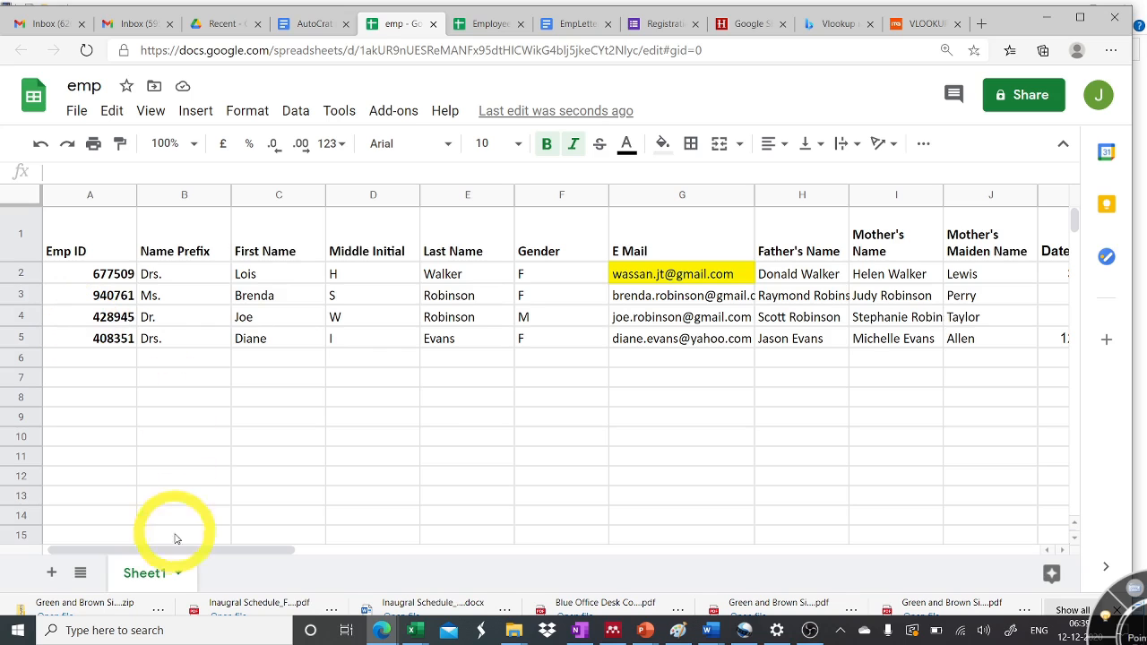
pyautogui.moveTo(172, 554); pyautogui.dragTo(38, 621)
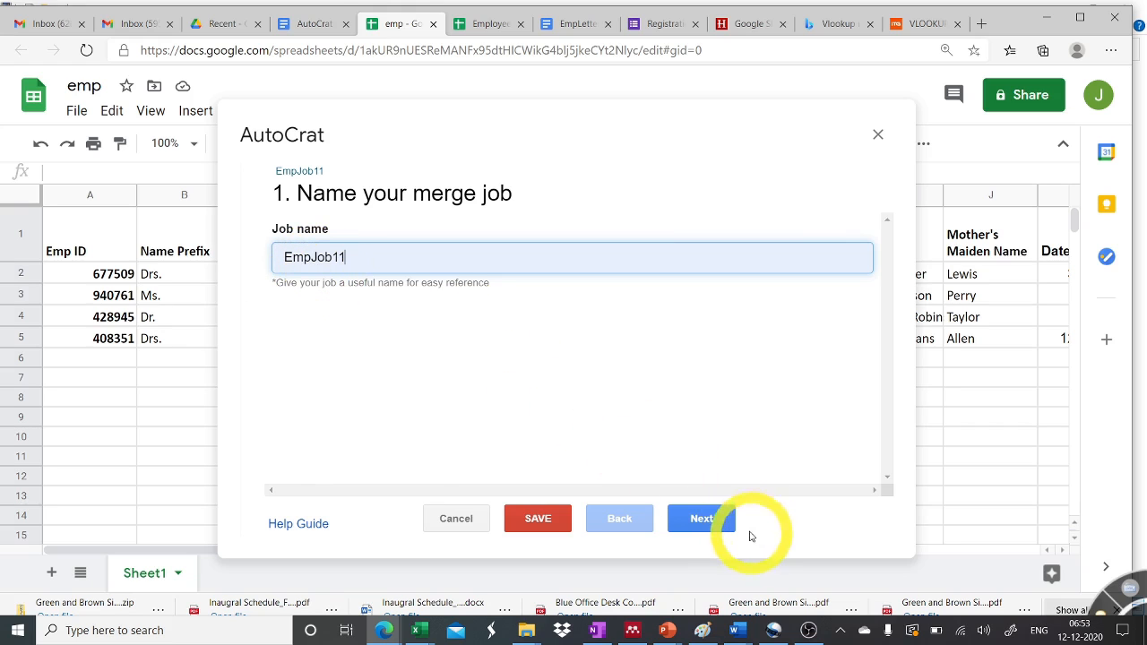
# Keep the job name, search Drive for "Auto" and set AutoCrat Demo Template as the merge template
pyautogui.click(717, 516)
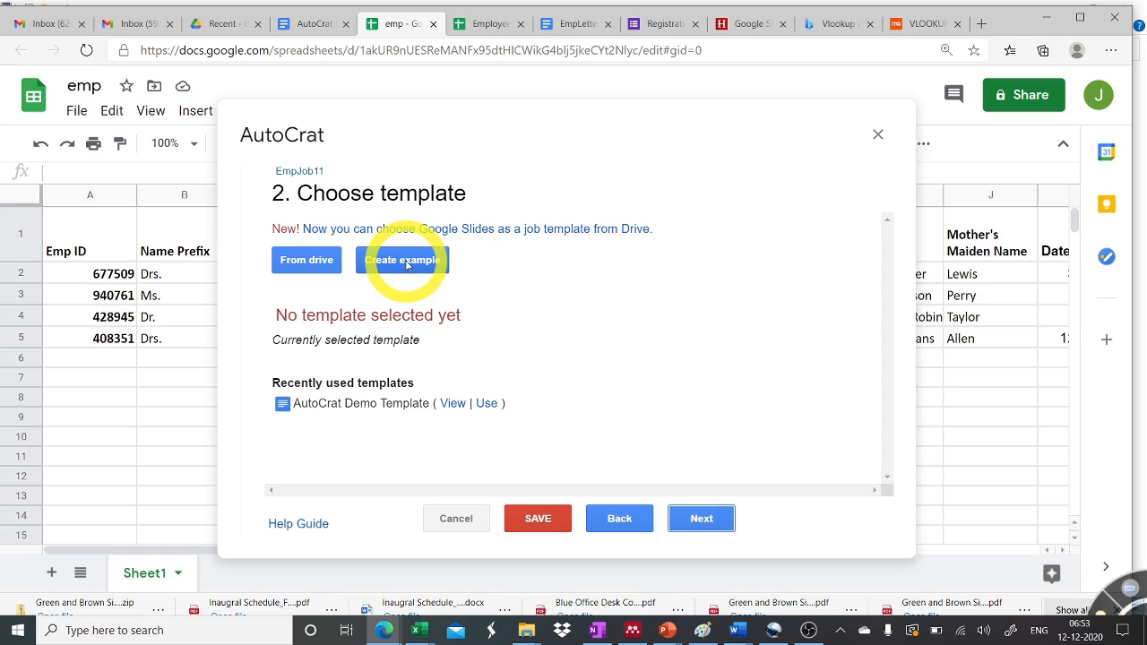
pyautogui.click(319, 268)
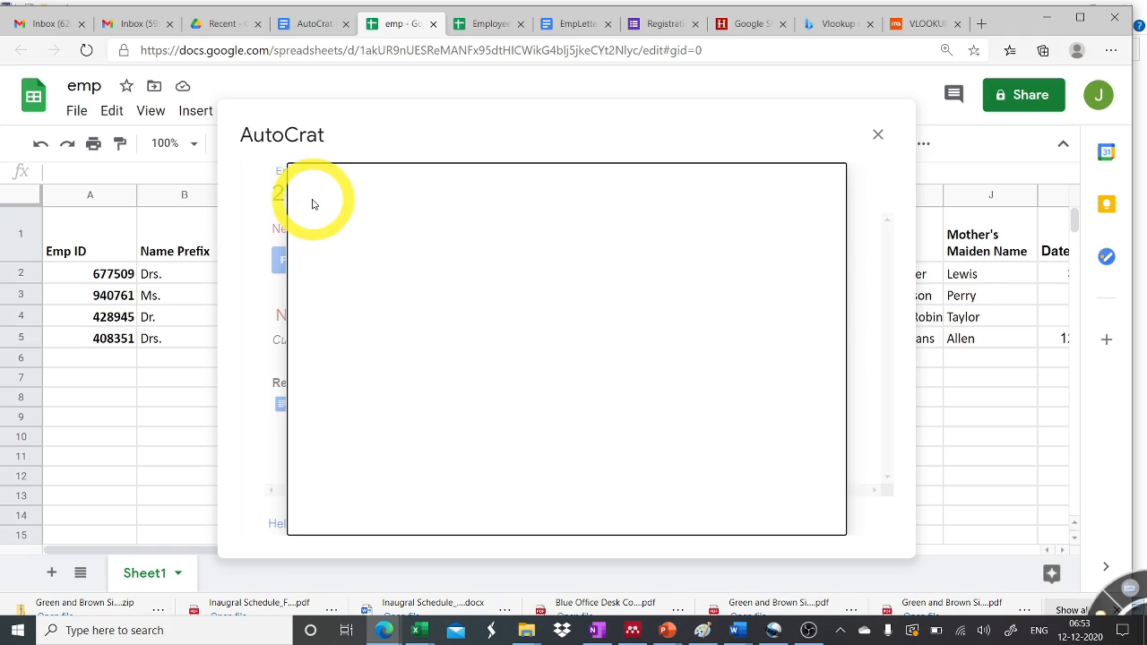
pyautogui.click(320, 198)
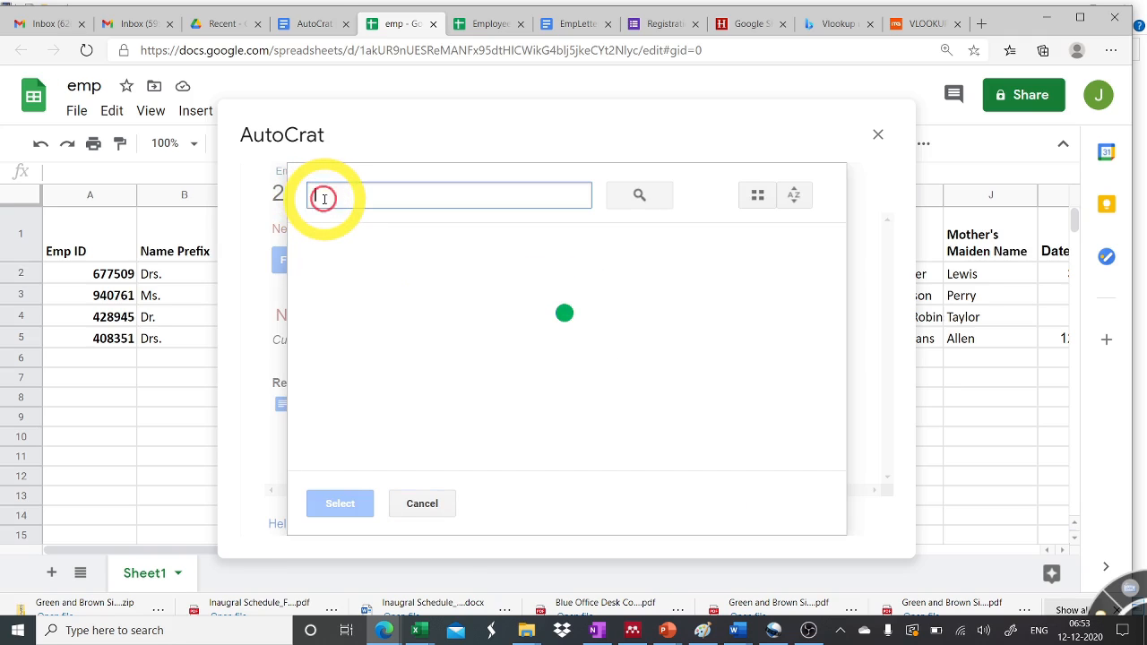
pyautogui.write('Auto')
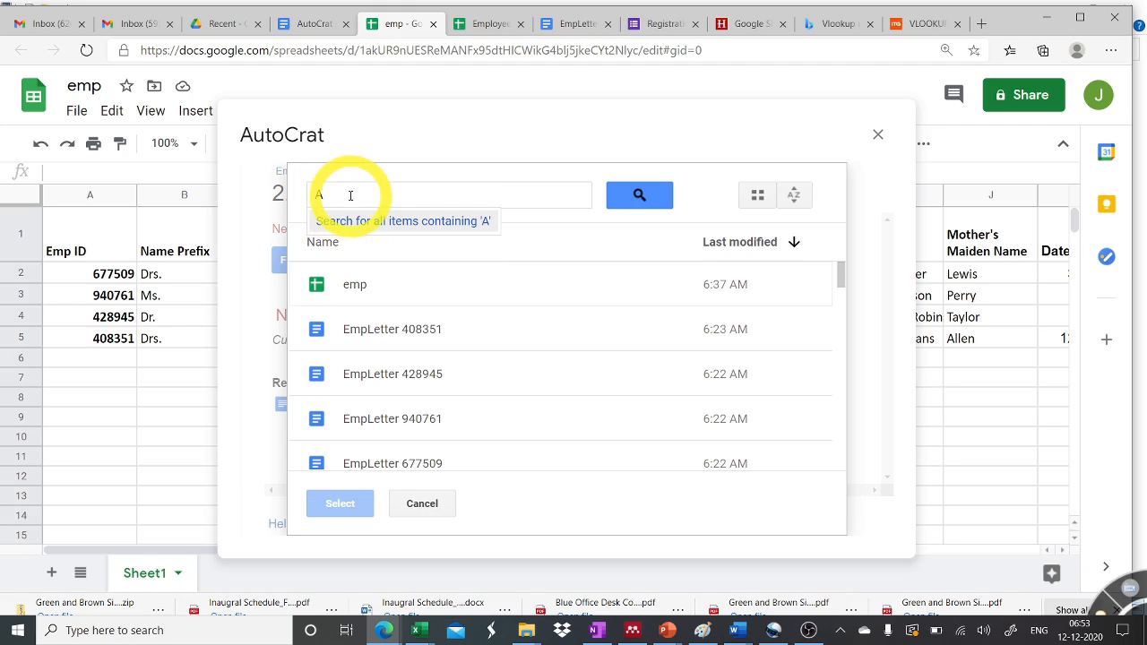
pyautogui.click(350, 195)
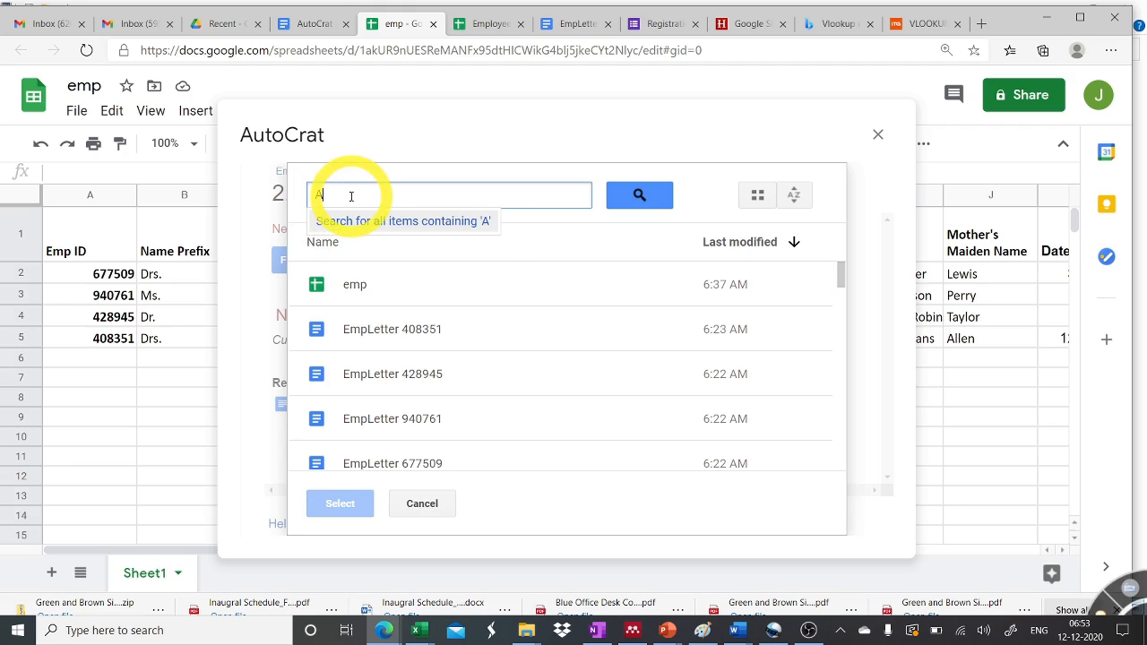
pyautogui.write('uto')
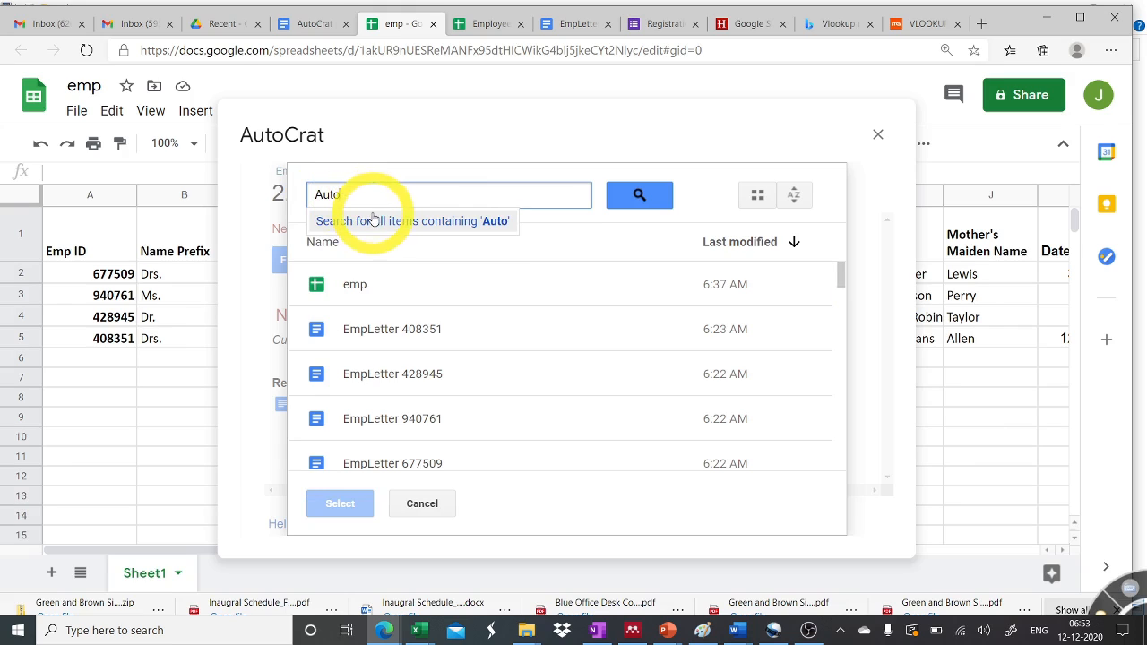
pyautogui.click(378, 224)
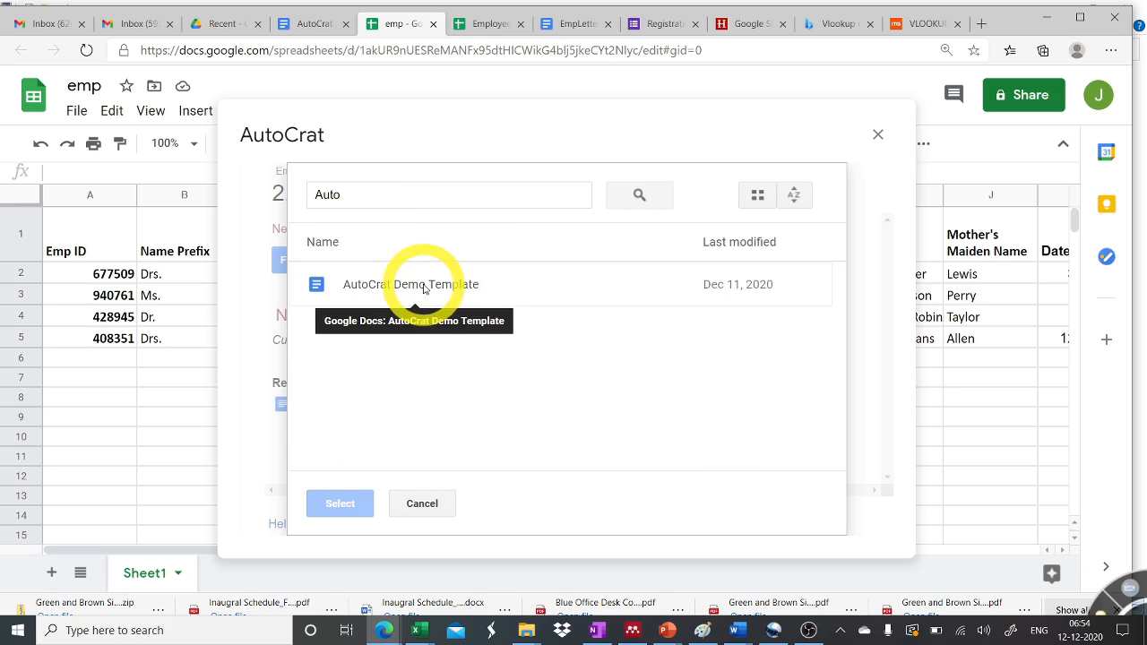
pyautogui.click(425, 288)
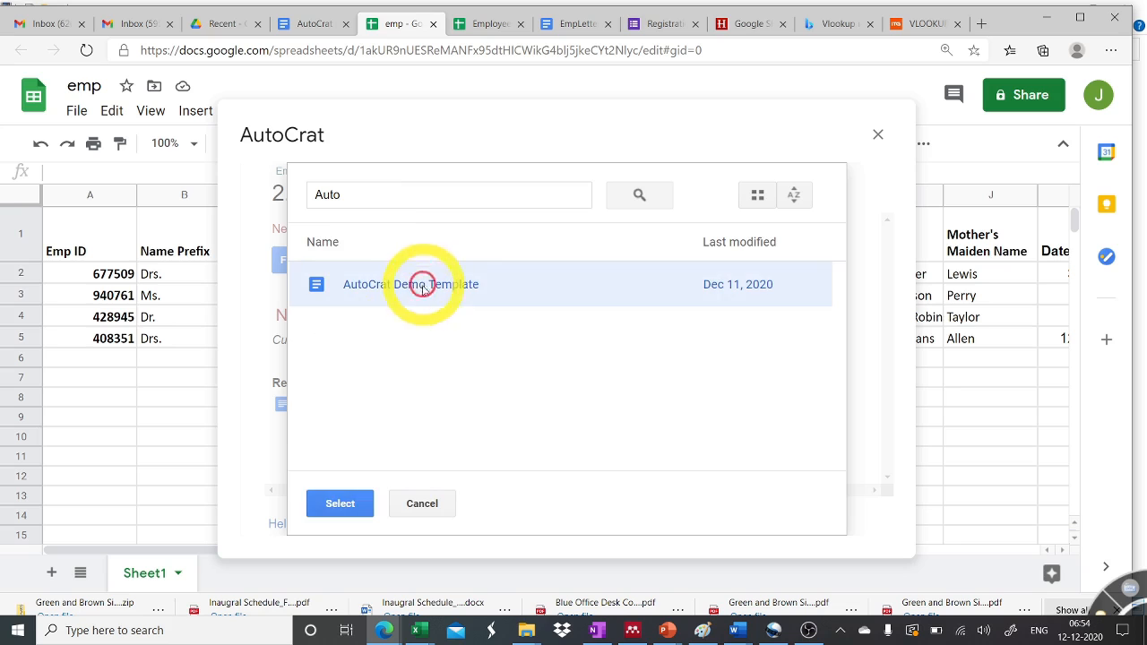
pyautogui.click(351, 514)
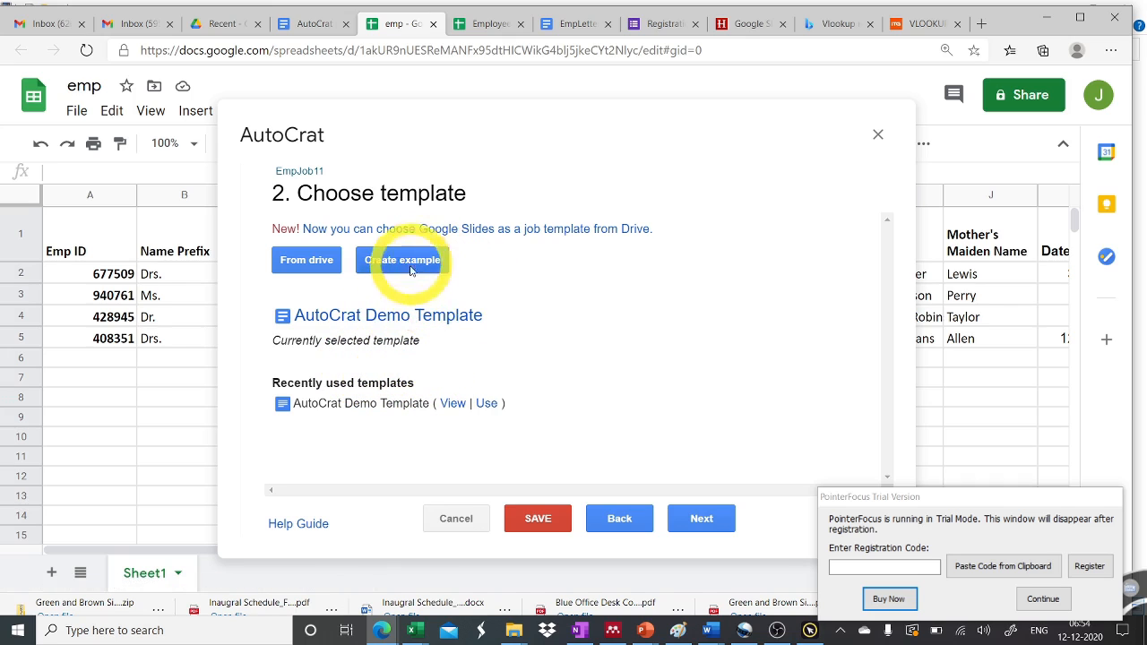
pyautogui.click(719, 524)
# Use Sheet1 as the merge tab and map the EMP ID tag to the Emp ID column
pyautogui.click(372, 246)
pyautogui.click(372, 269)
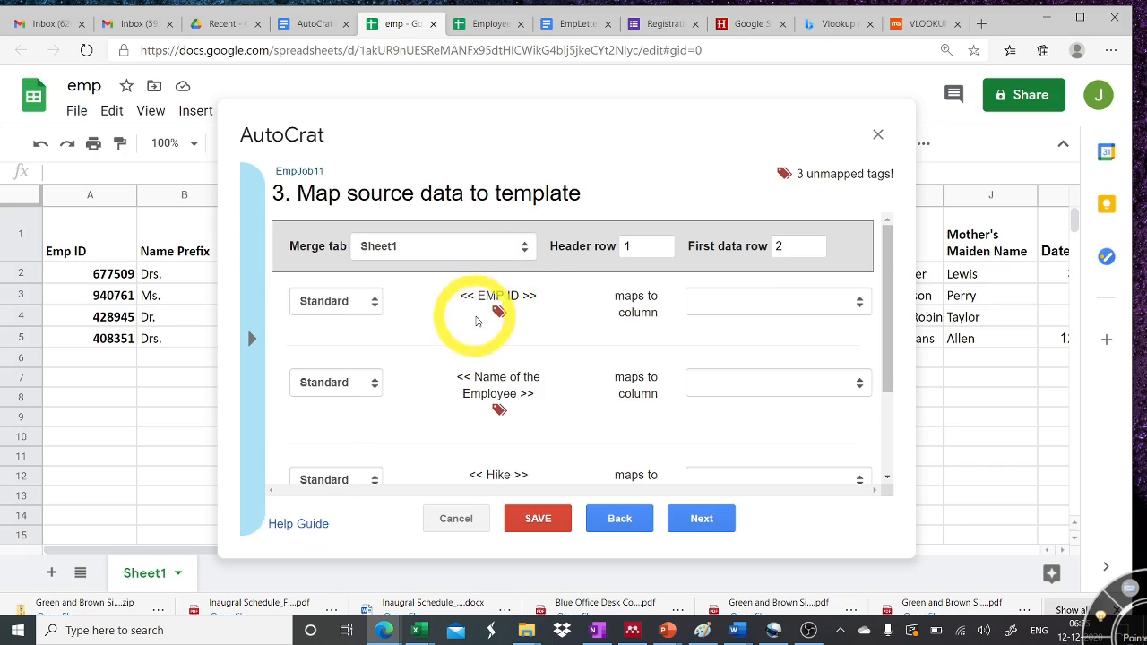
pyautogui.click(776, 306)
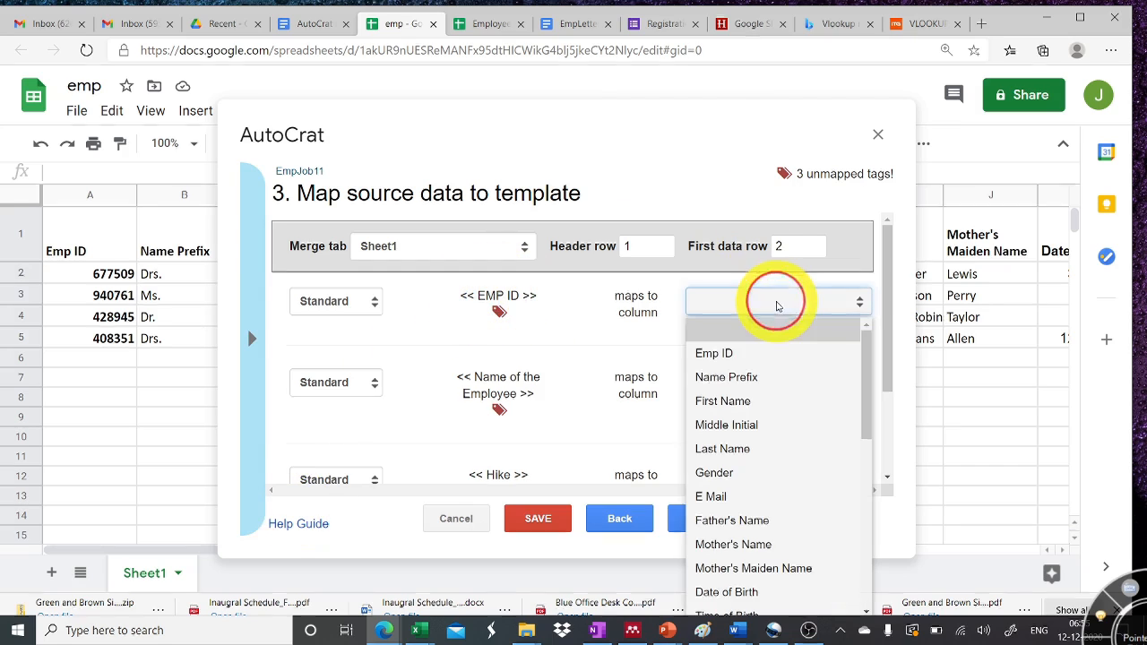
pyautogui.click(724, 355)
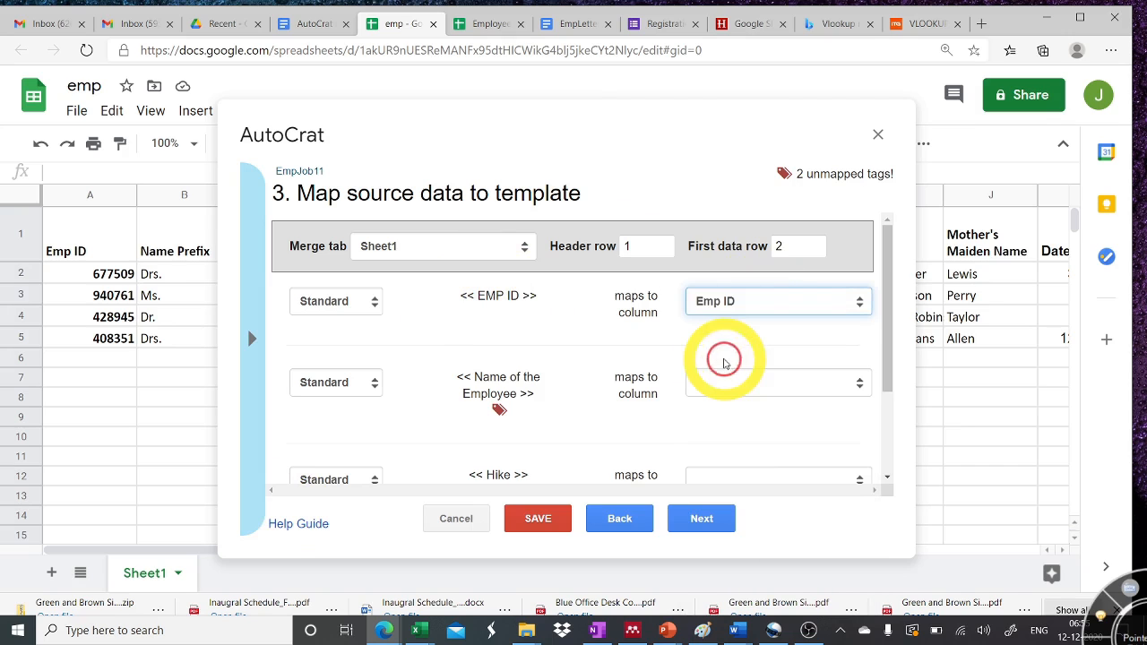
# Map the Name of the Employee tag to First Name and the Hike tag to Last % Hike_2020
pyautogui.scroll(-1, 716, 363)
pyautogui.click(731, 347)
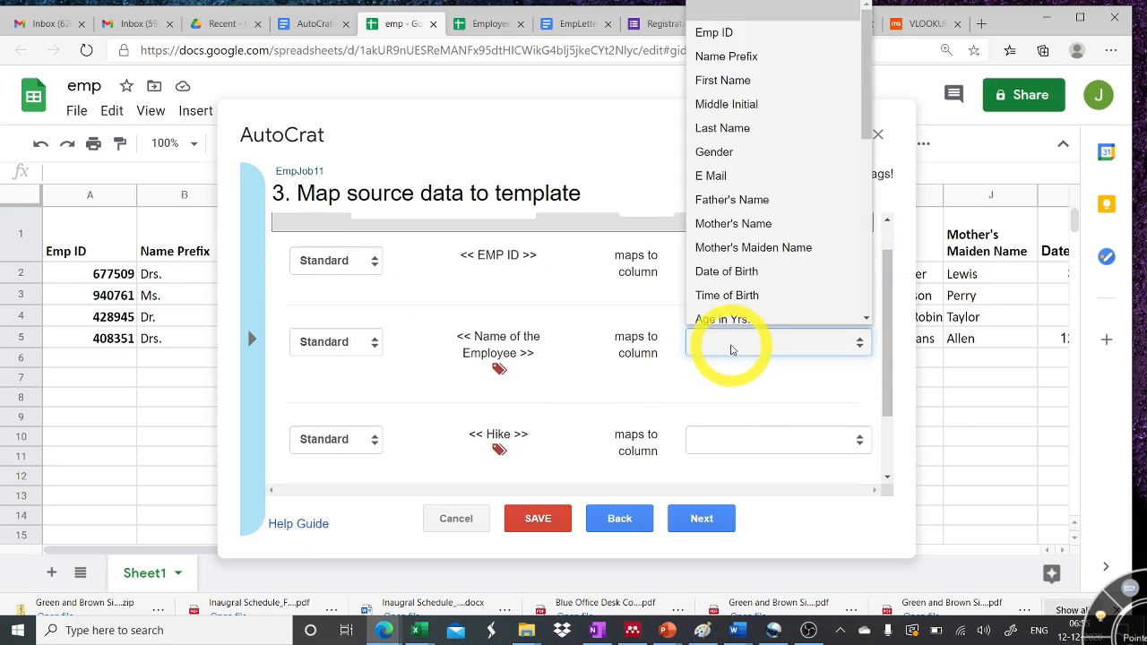
pyautogui.click(714, 85)
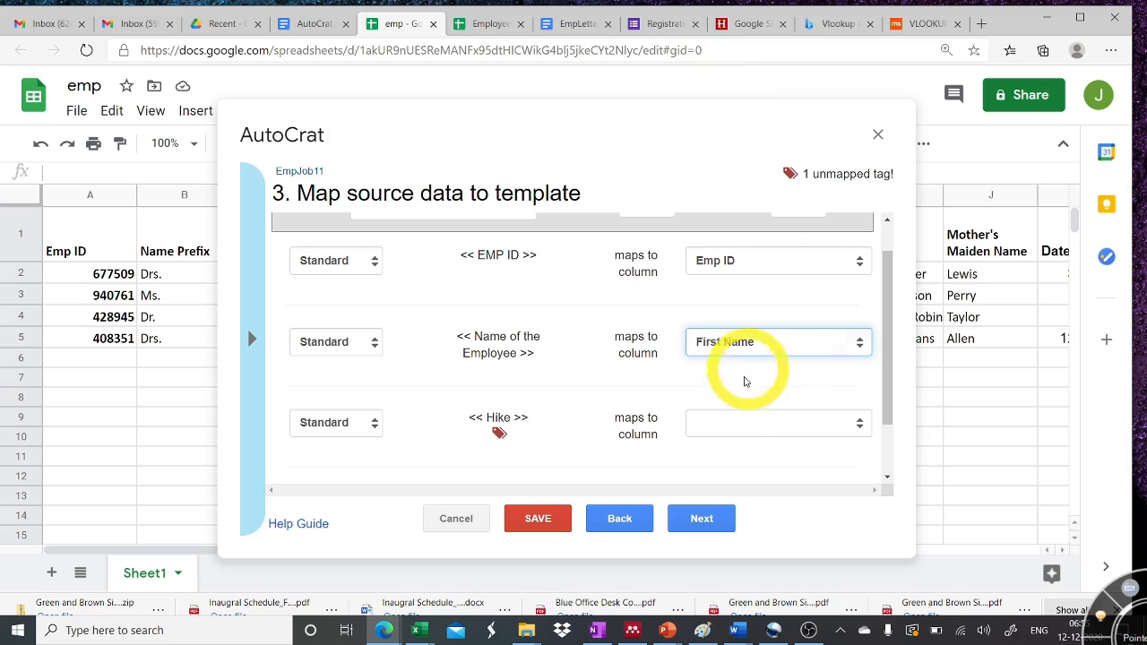
pyautogui.scroll(-1, 737, 398)
pyautogui.click(739, 385)
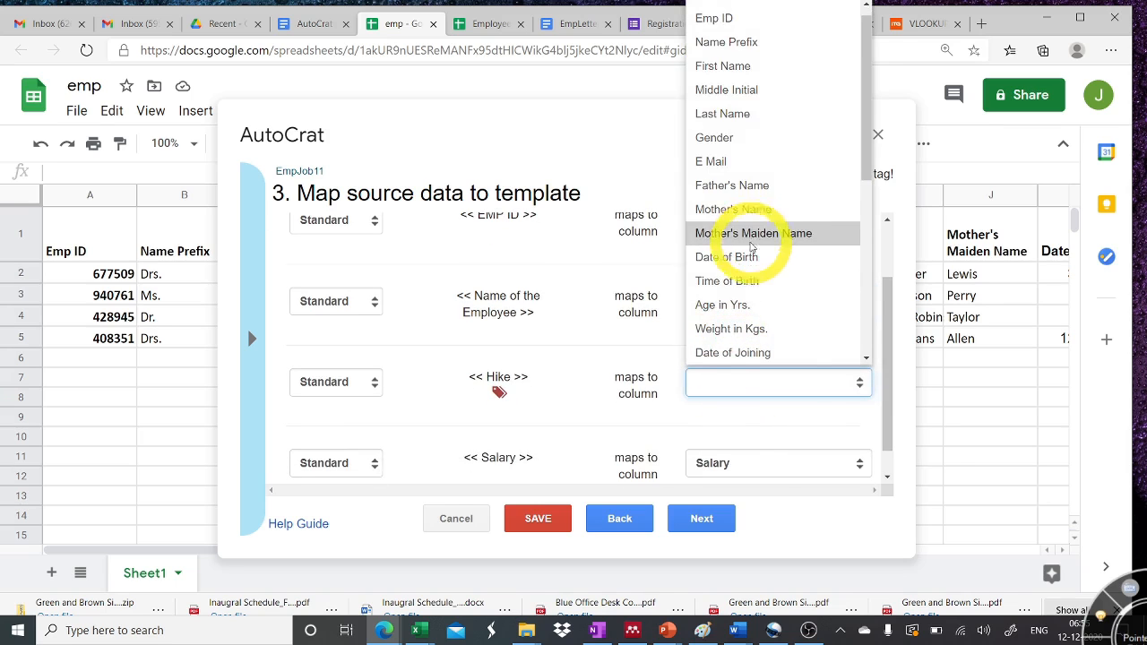
pyautogui.scroll(-4, 771, 269)
pyautogui.scroll(-3, 734, 333)
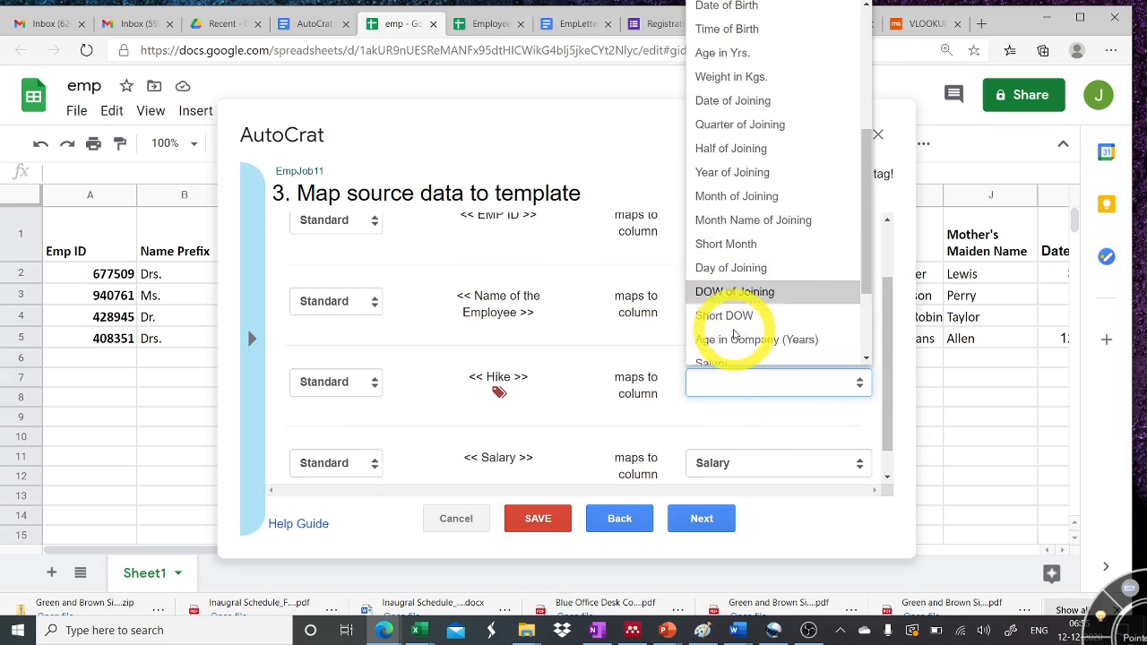
pyautogui.click(732, 321)
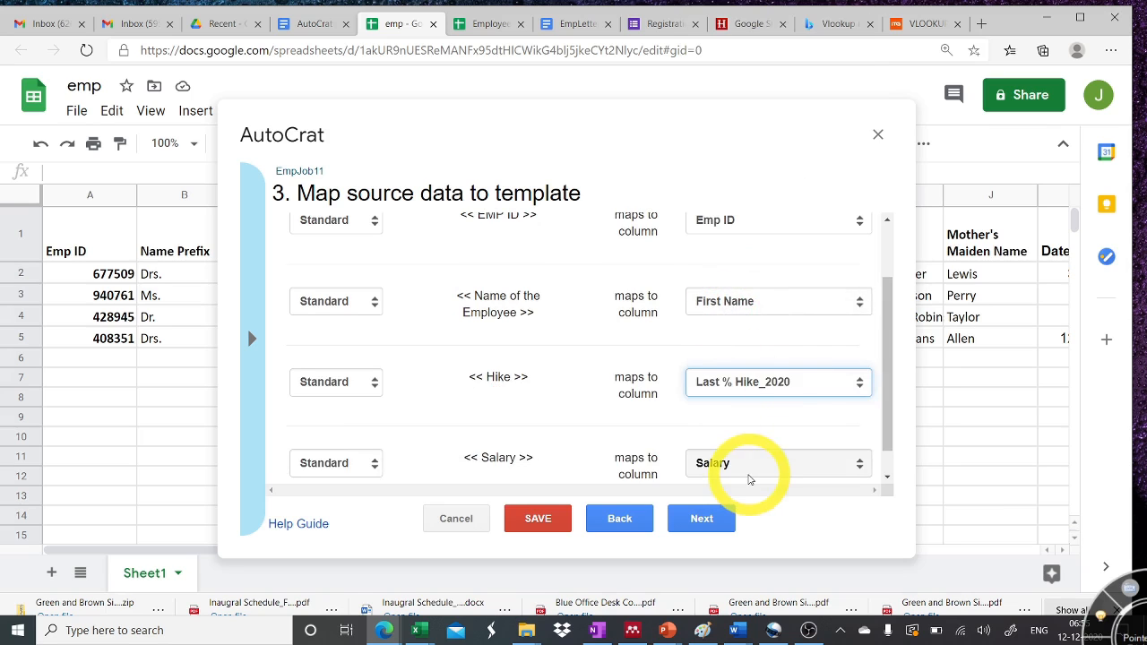
pyautogui.click(748, 473)
pyautogui.scroll(-1, 752, 448)
pyautogui.click(750, 439)
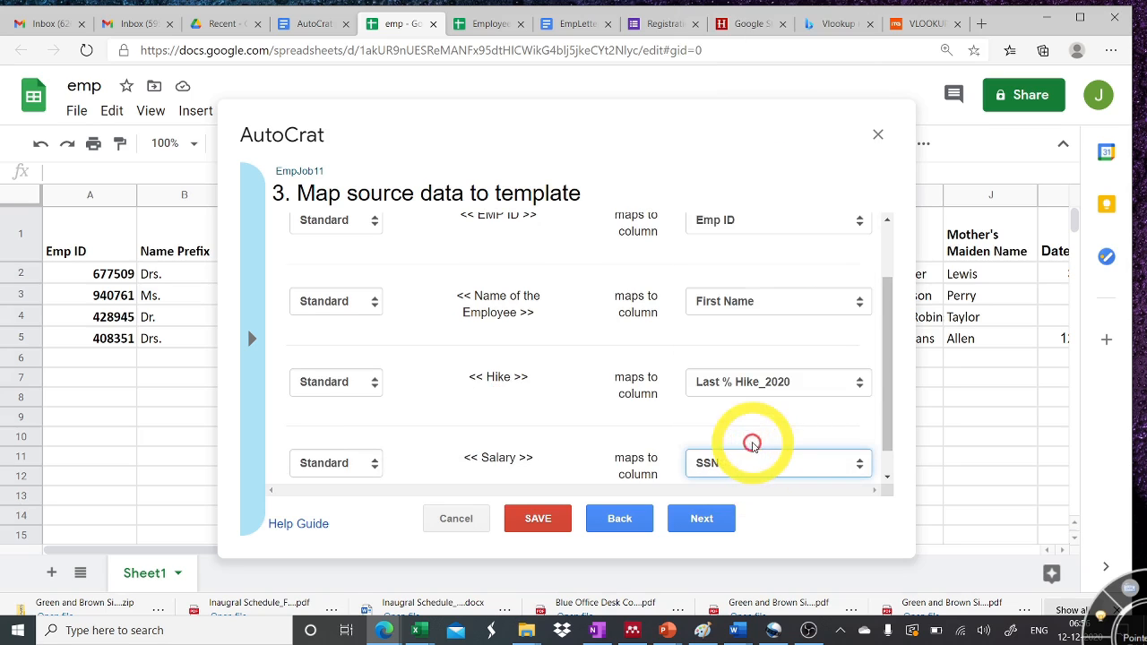
pyautogui.click(724, 473)
pyautogui.click(727, 385)
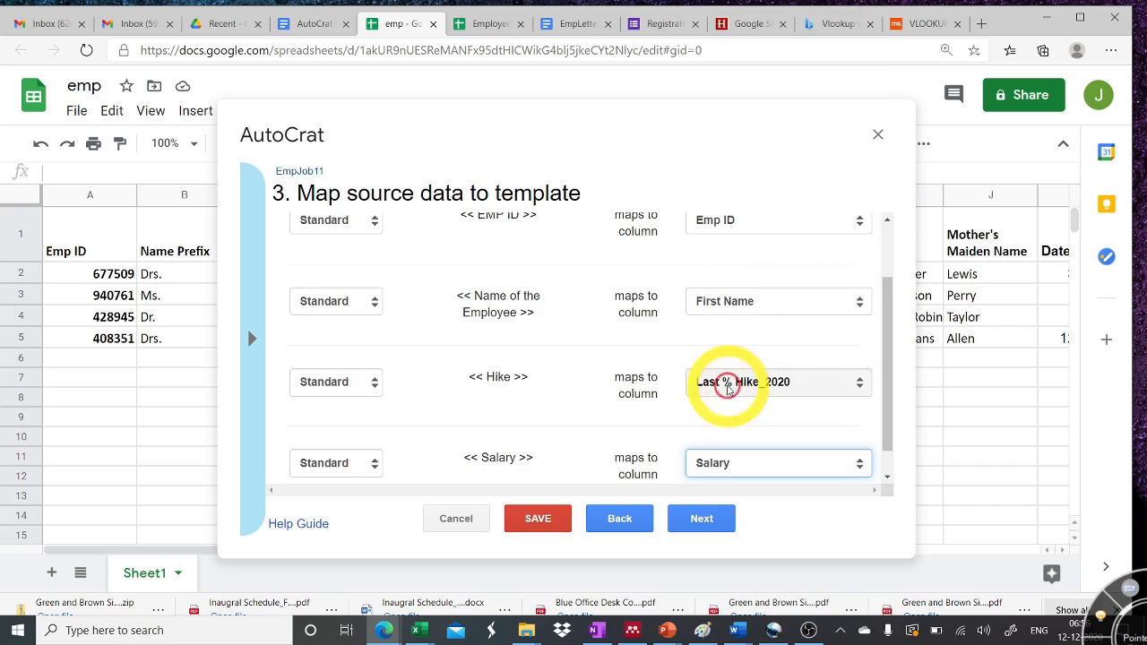
# Accept the tag mapping to continue to the file settings, and dismiss the PointerFocus trial notice
pyautogui.scroll(-1, 573, 430)
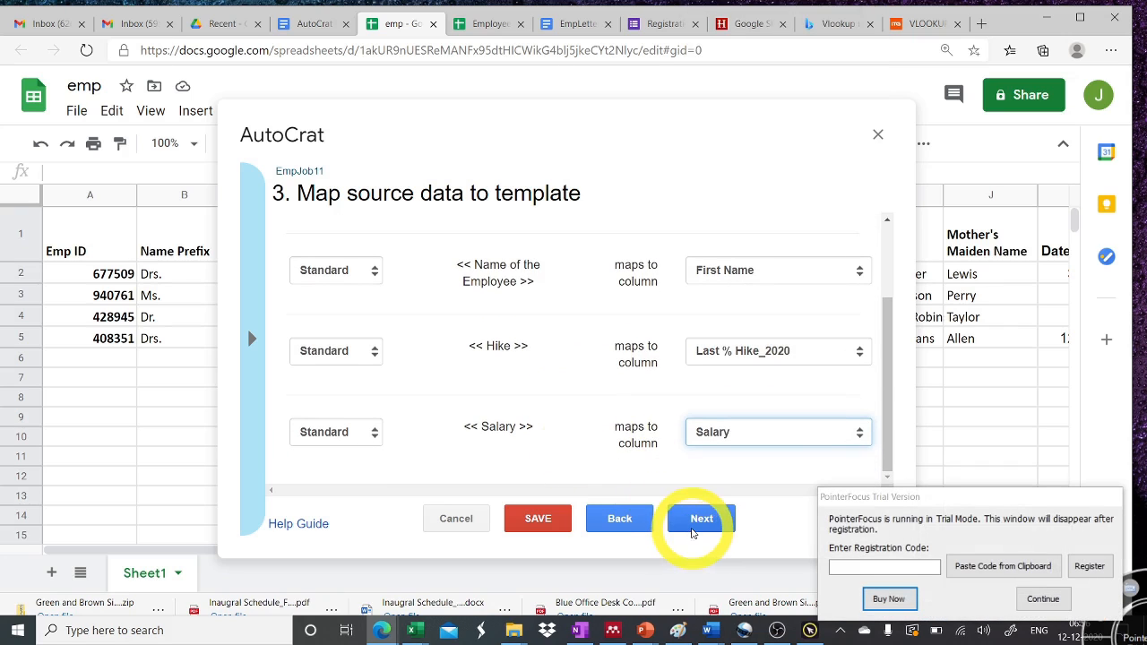
pyautogui.click(691, 527)
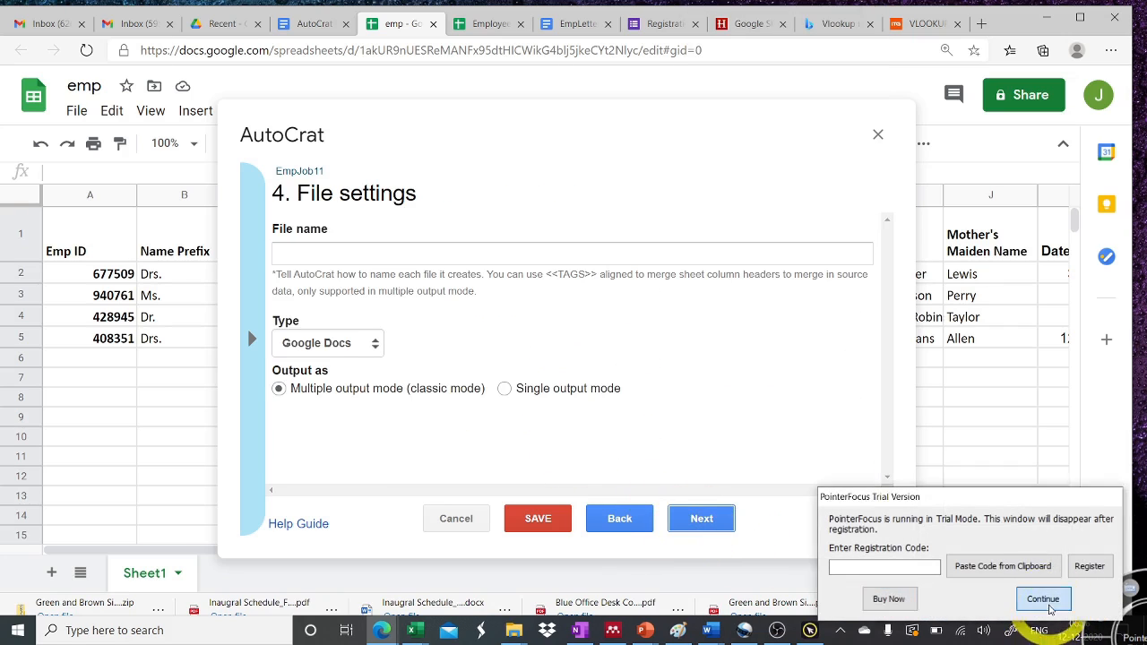
pyautogui.click(1039, 599)
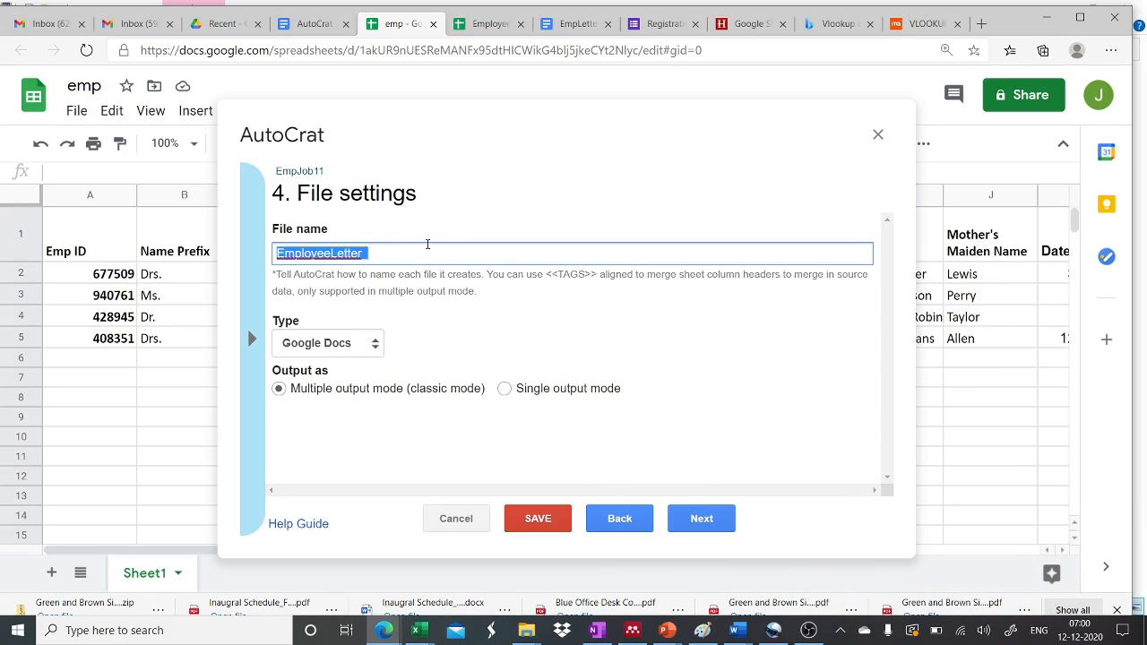
# Append an underscore and the Emp ID tag to make the output file name EmployeeLetter_<<Emp ID>>, and accept the file settings
pyautogui.click(428, 251)
pyautogui.write('_')
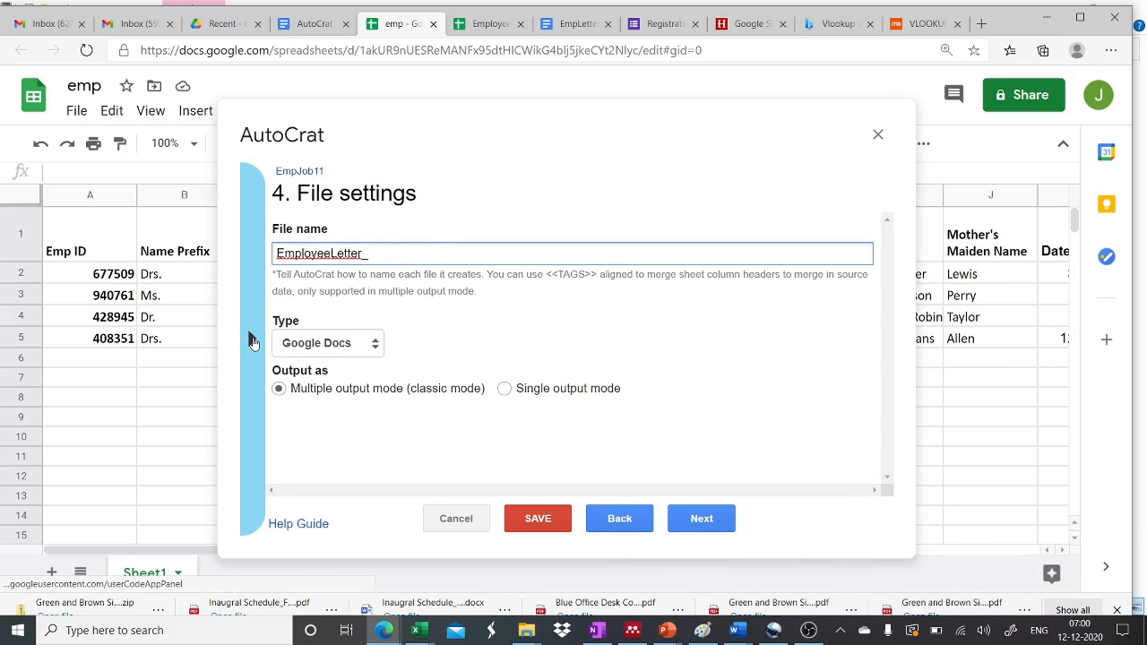
pyautogui.click(252, 341)
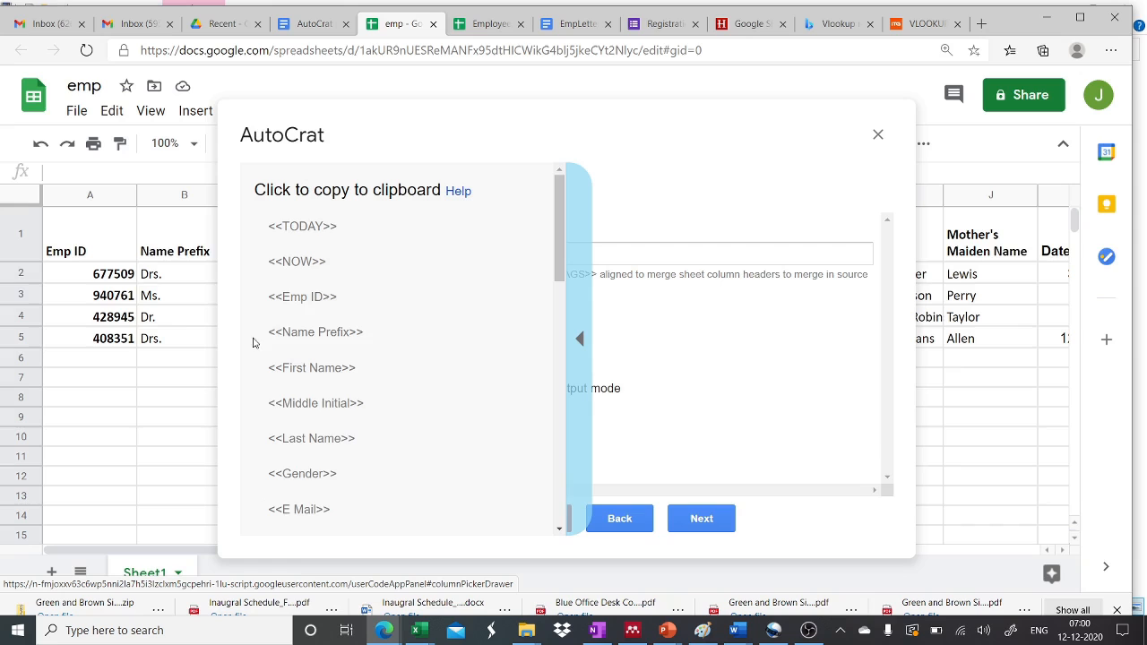
pyautogui.click(295, 301)
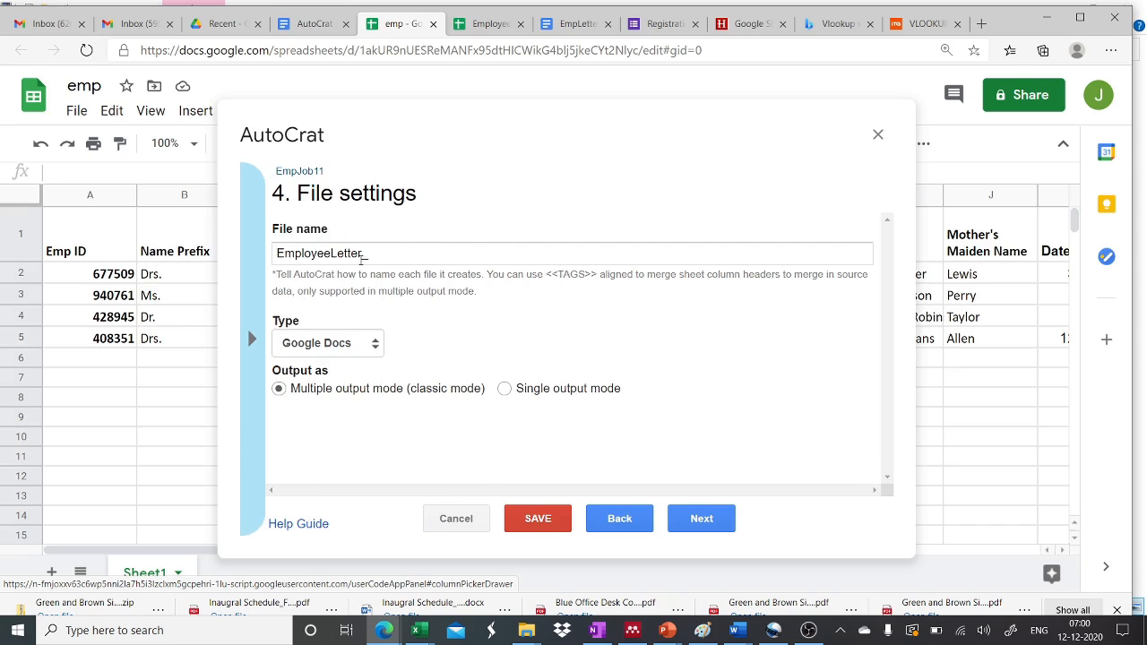
pyautogui.rightClick(382, 254)
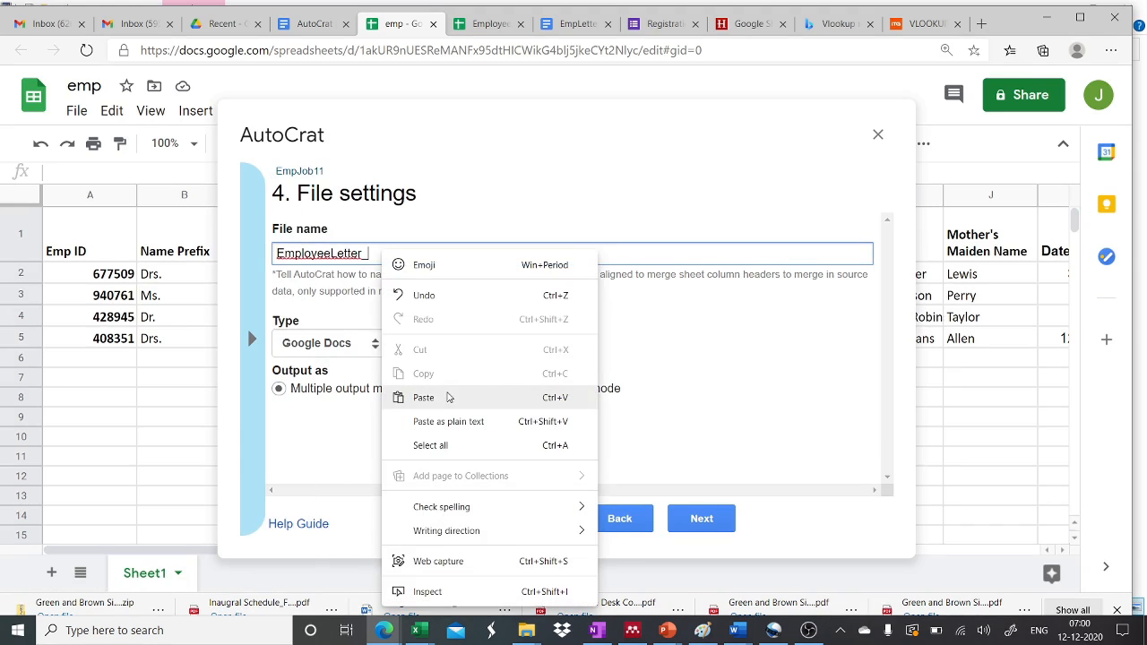
pyautogui.click(448, 397)
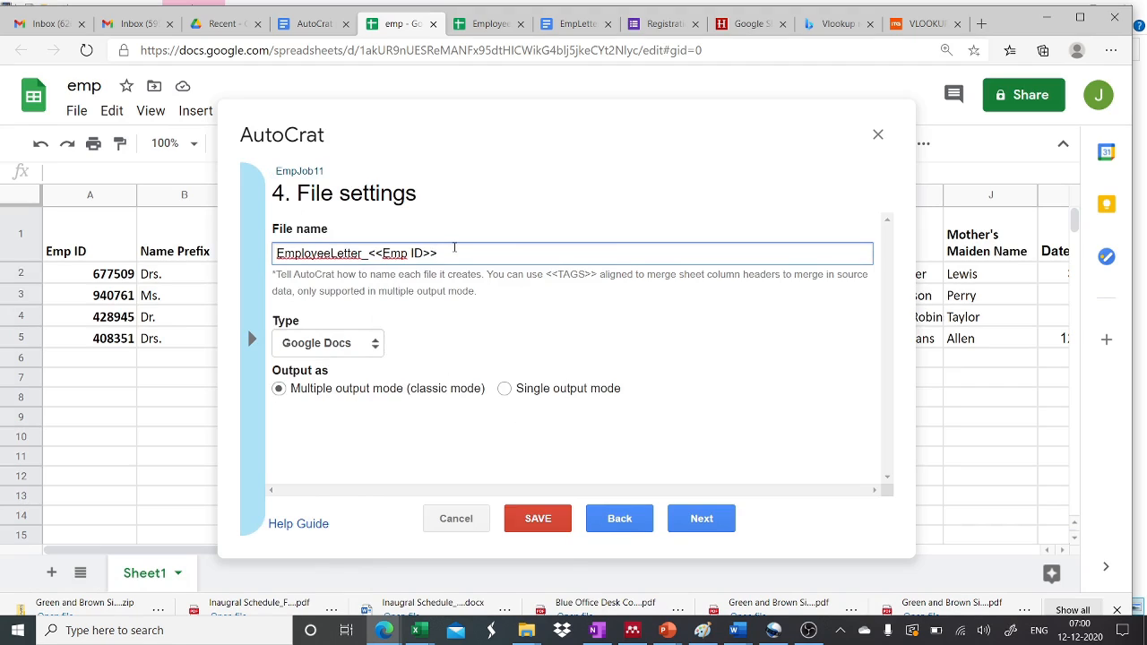
pyautogui.moveTo(454, 244); pyautogui.dragTo(253, 268)
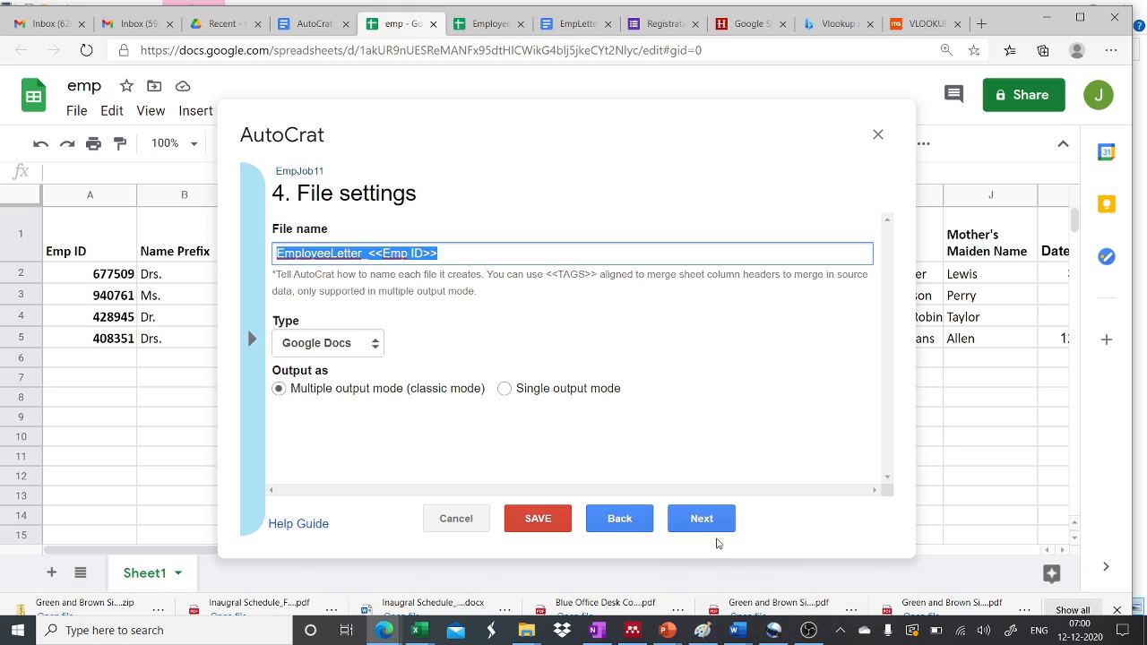
pyautogui.click(701, 522)
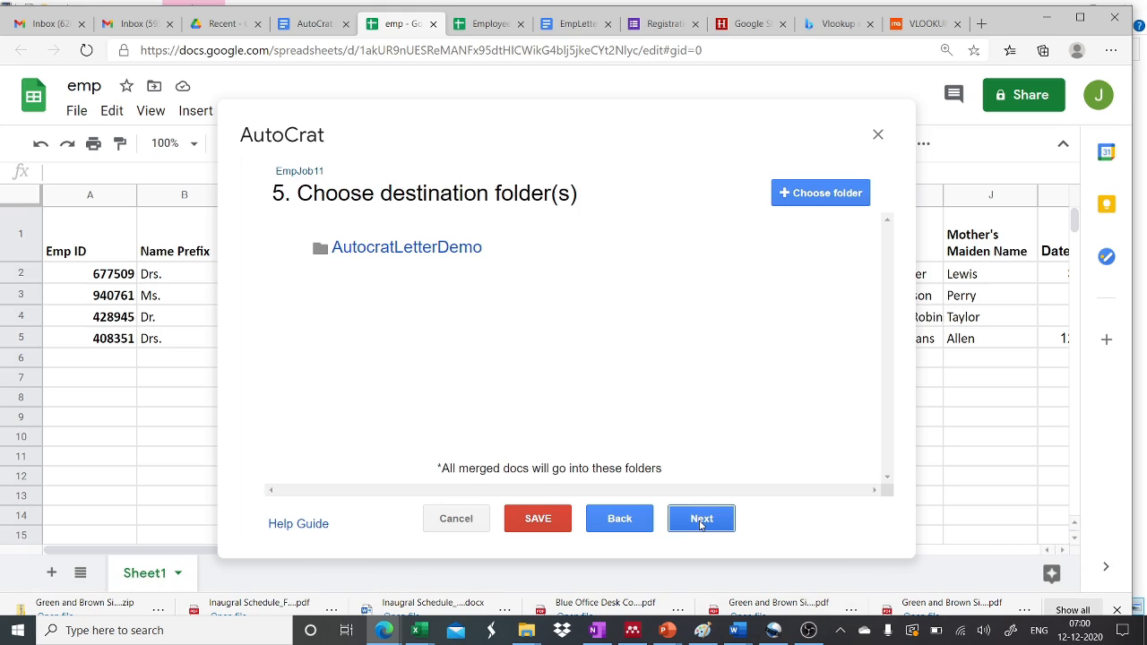
# Keep AutocratLetterDemo as the destination folder, and skip the optional dynamic folder reference and merge condition
pyautogui.moveTo(436, 251)
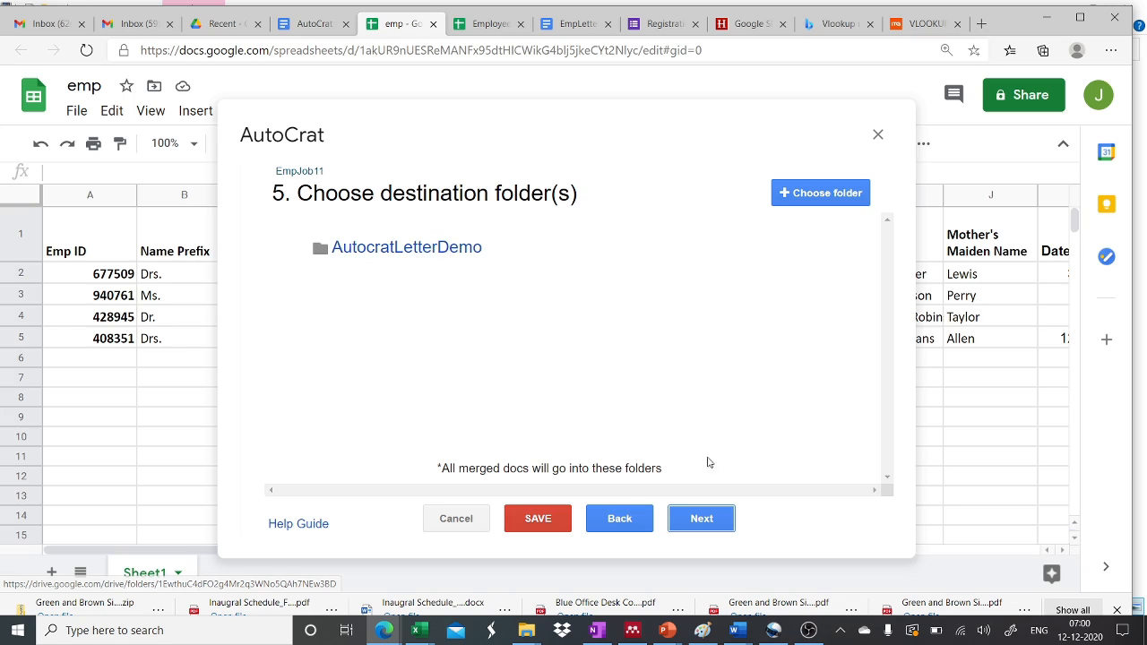
pyautogui.click(701, 519)
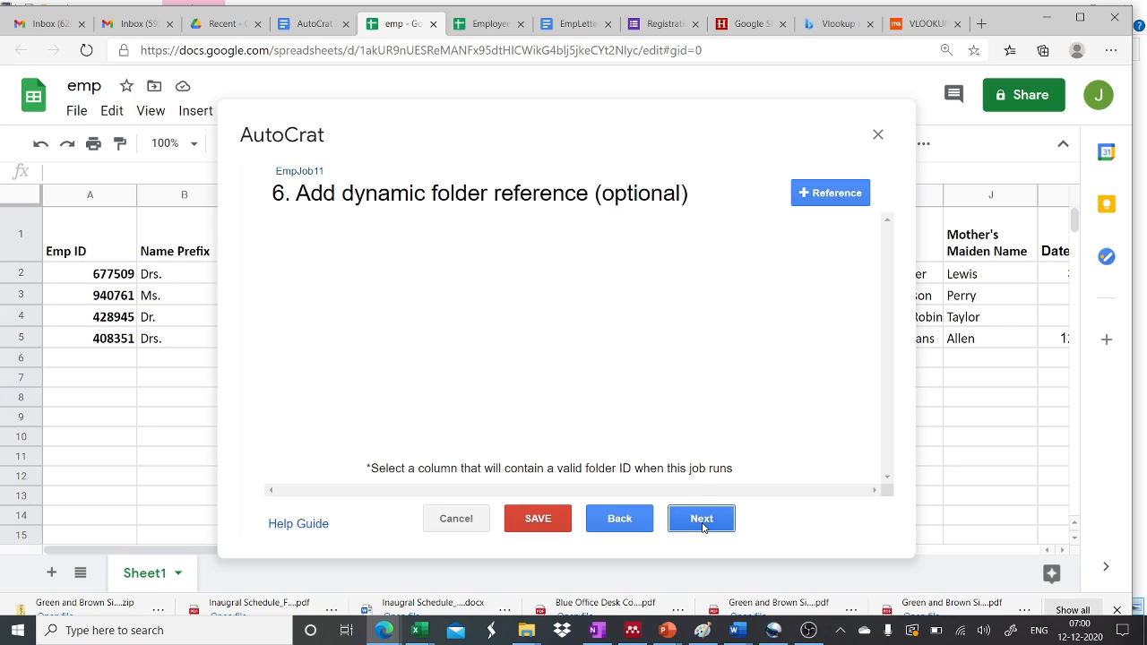
pyautogui.click(701, 520)
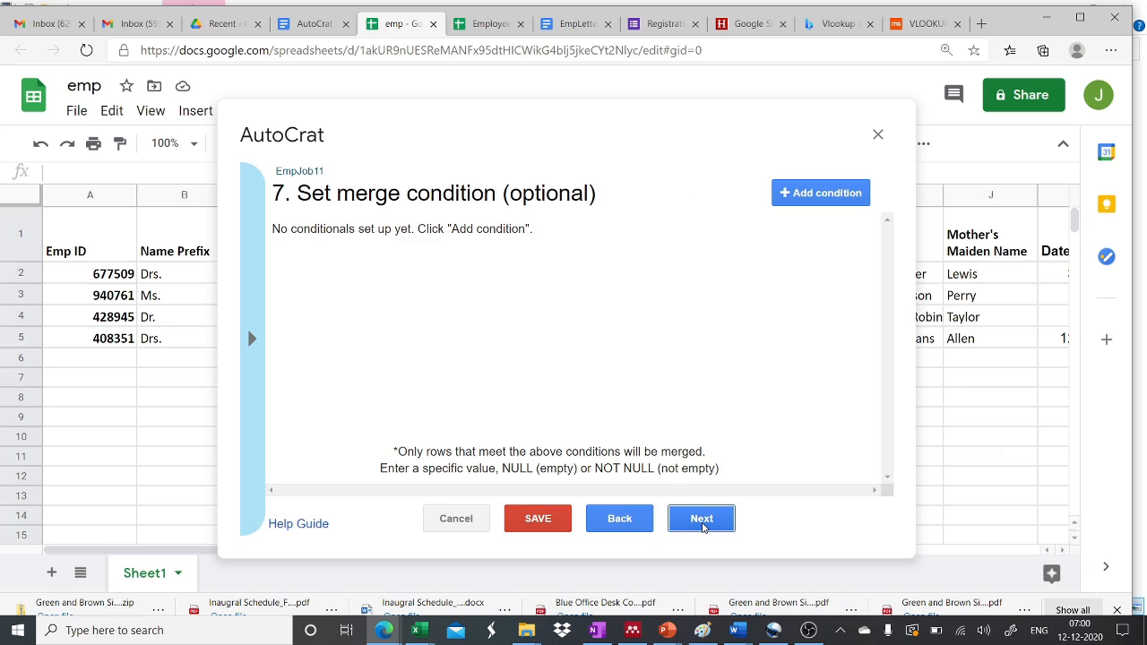
pyautogui.click(703, 527)
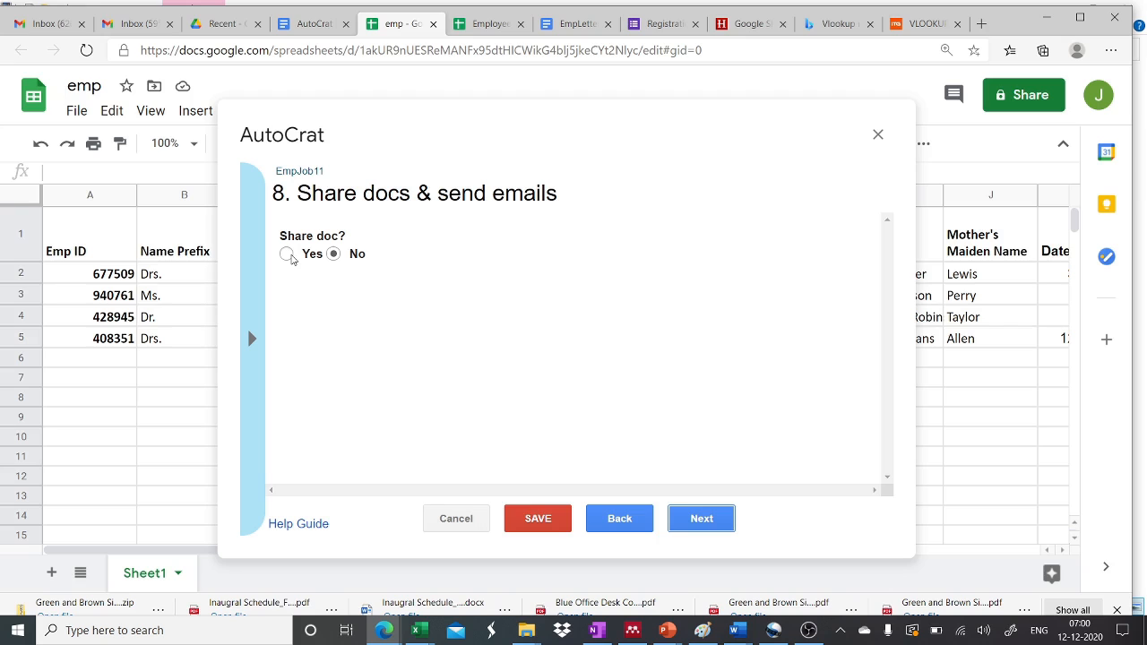
# Enable document sharing for the job and set the letters to be shared as PDF
pyautogui.click(287, 254)
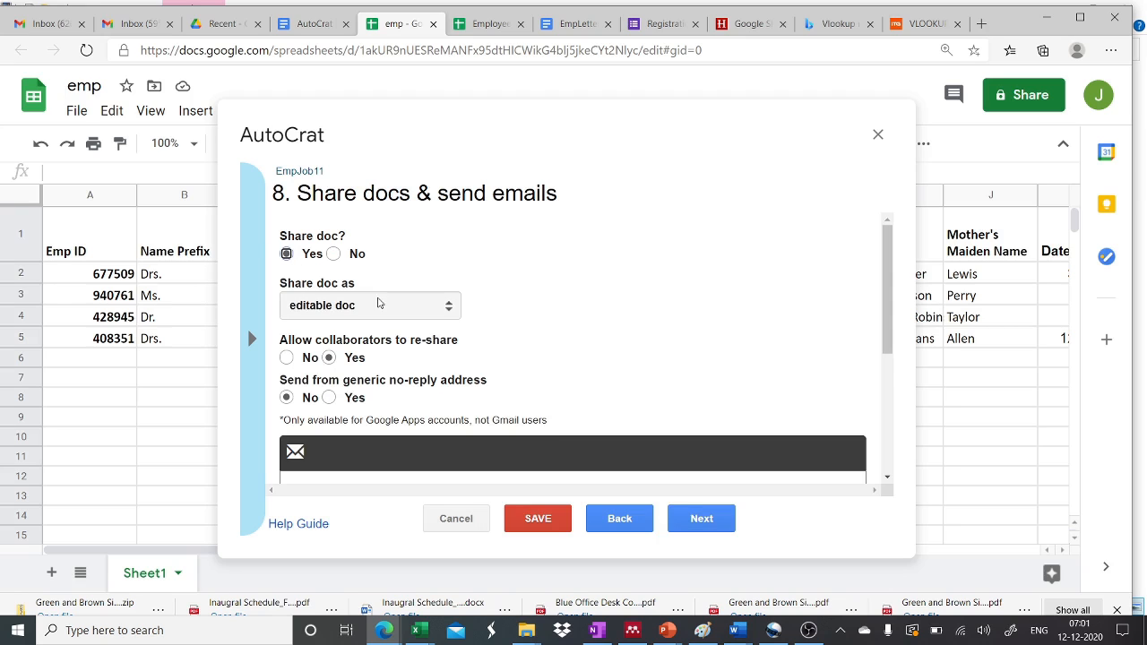
pyautogui.scroll(-1, 378, 303)
pyautogui.click(371, 265)
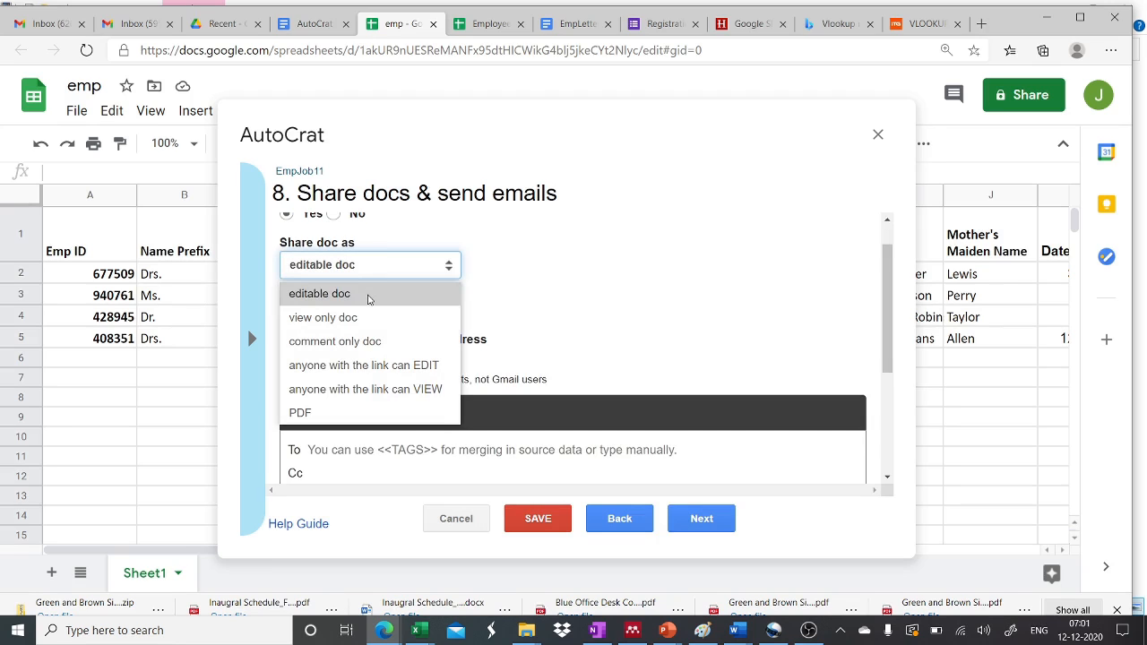
pyautogui.click(326, 413)
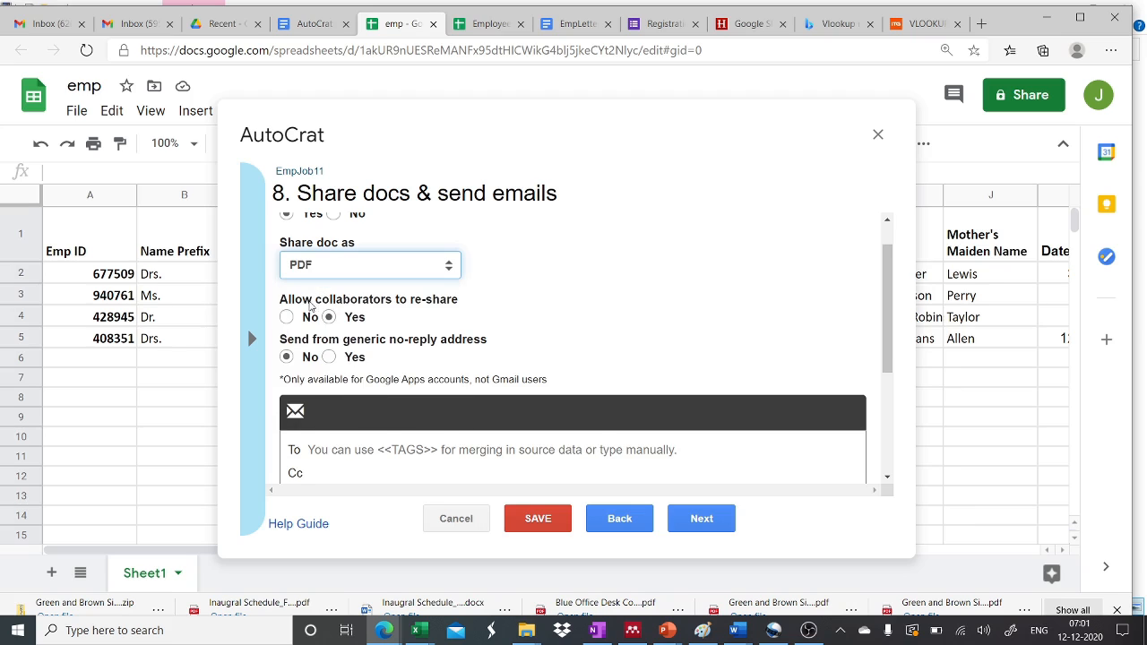
# Set the e-mail recipient to the <<E Mail>> merge tag so each letter goes to its employee
pyautogui.scroll(-2, 340, 349)
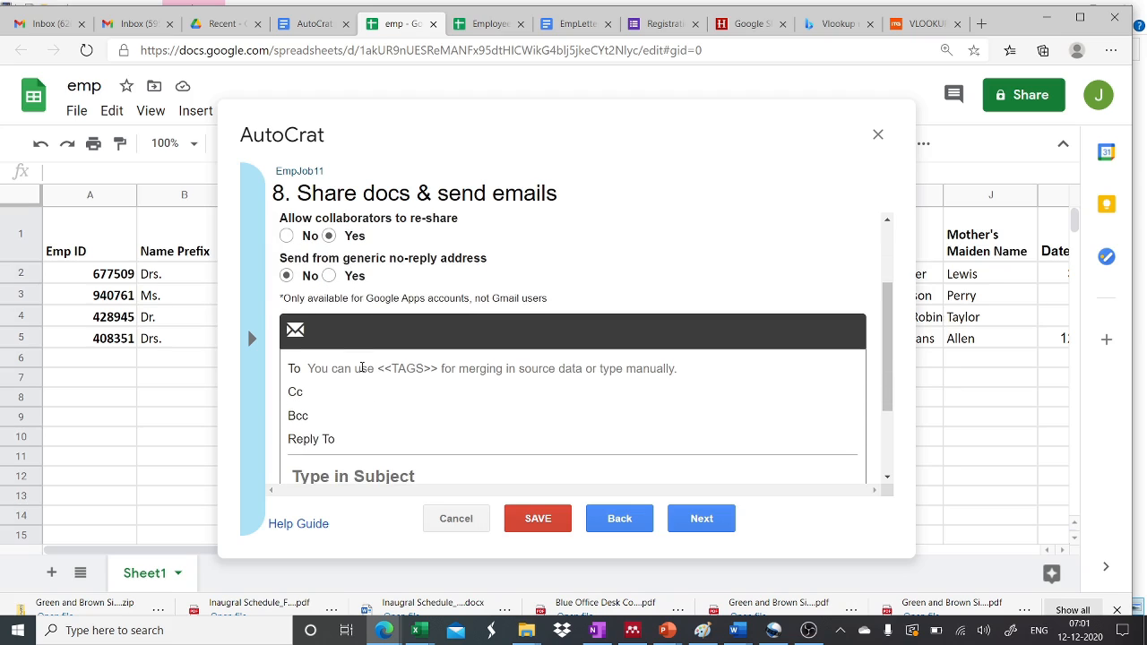
pyautogui.click(362, 367)
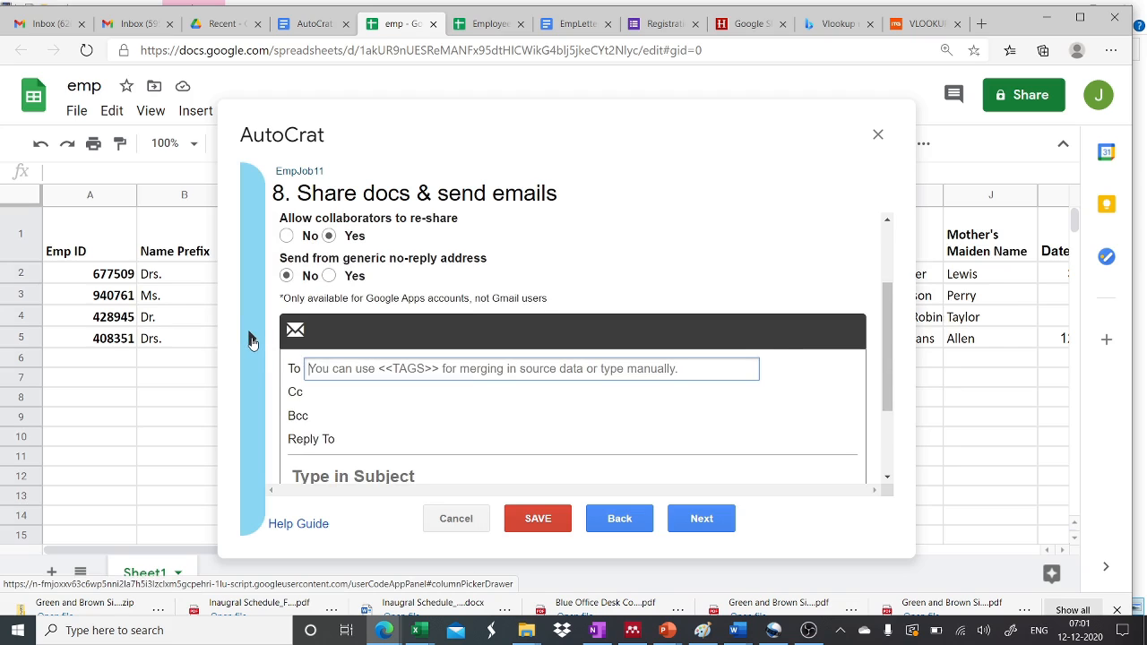
pyautogui.click(251, 340)
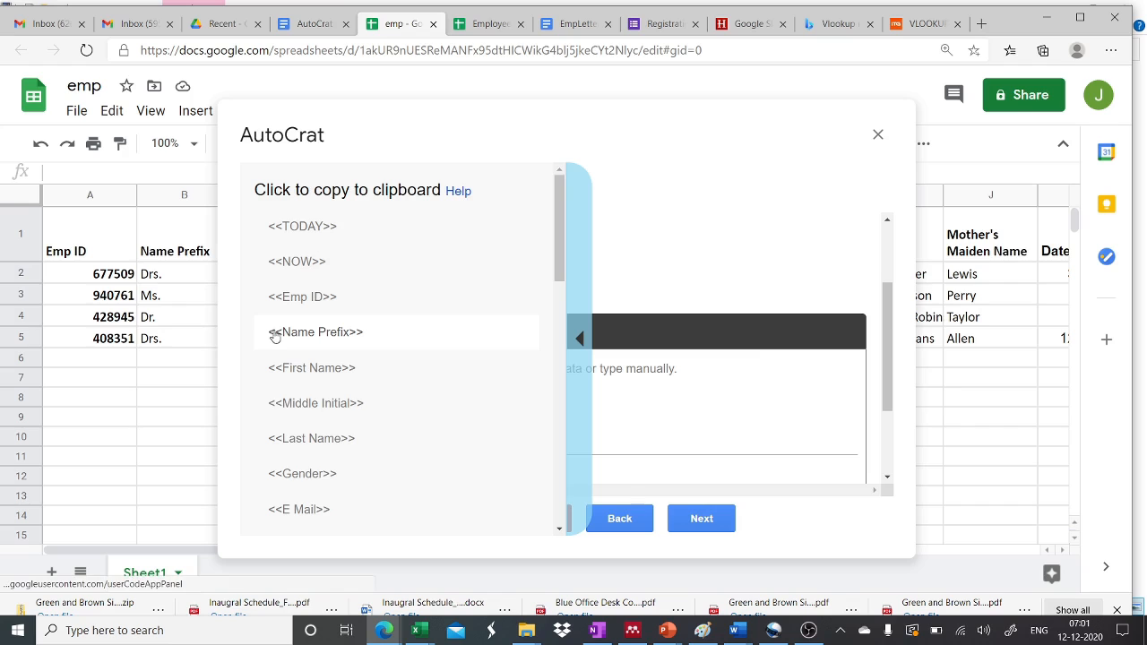
pyautogui.scroll(-1, 309, 421)
pyautogui.click(310, 455)
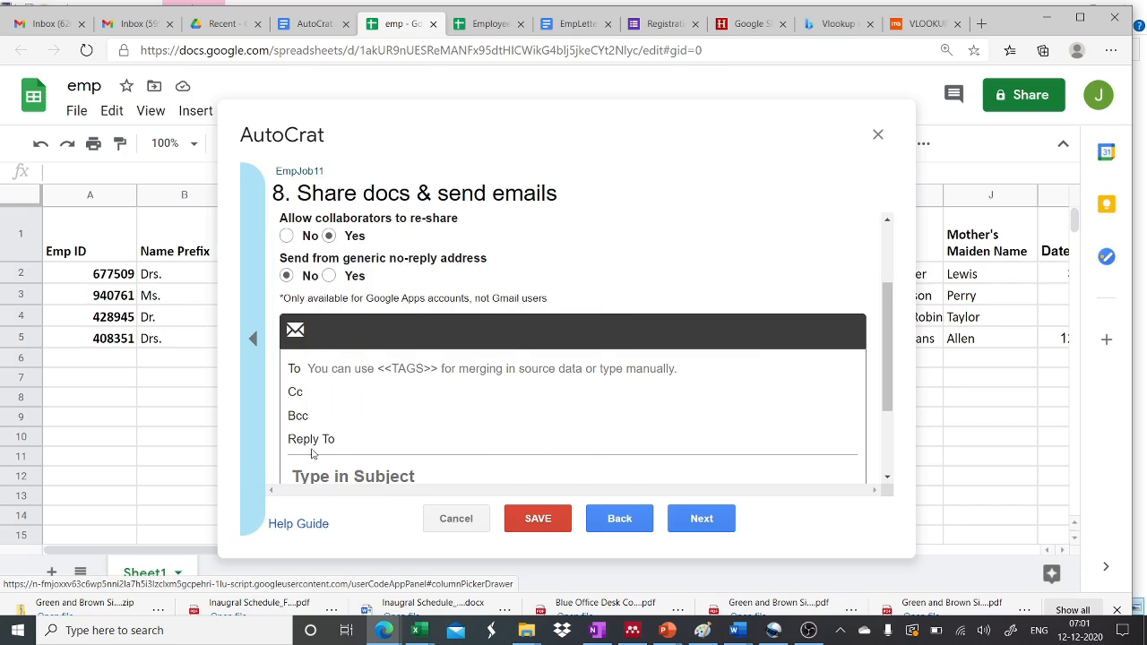
pyautogui.rightClick(315, 369)
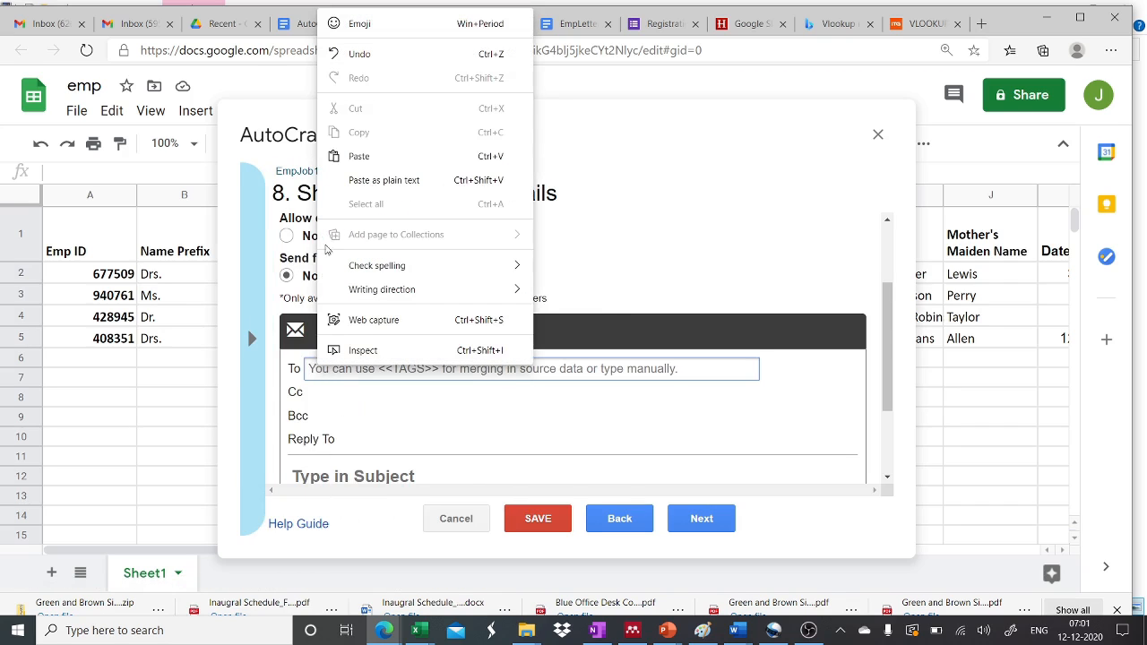
pyautogui.click(370, 156)
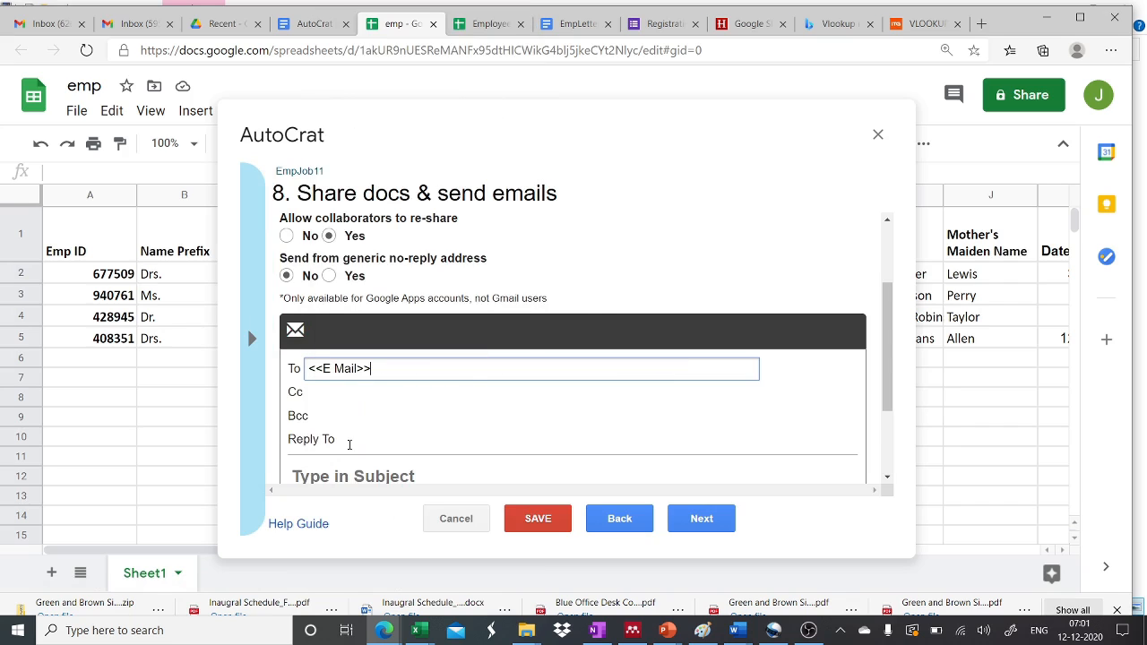
# Set the e-mail subject to "Promotion Letter <<Emp ID>>", copying the Emp ID tag from the list of merge tags
pyautogui.scroll(-1, 348, 441)
pyautogui.click(347, 443)
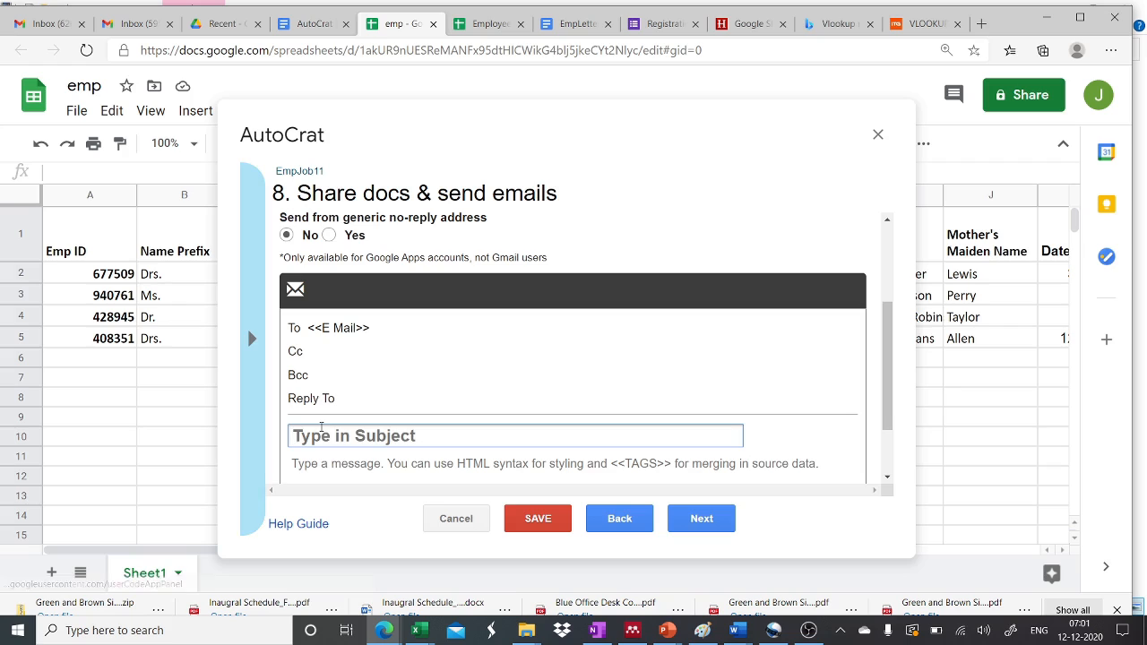
pyautogui.write('Prom')
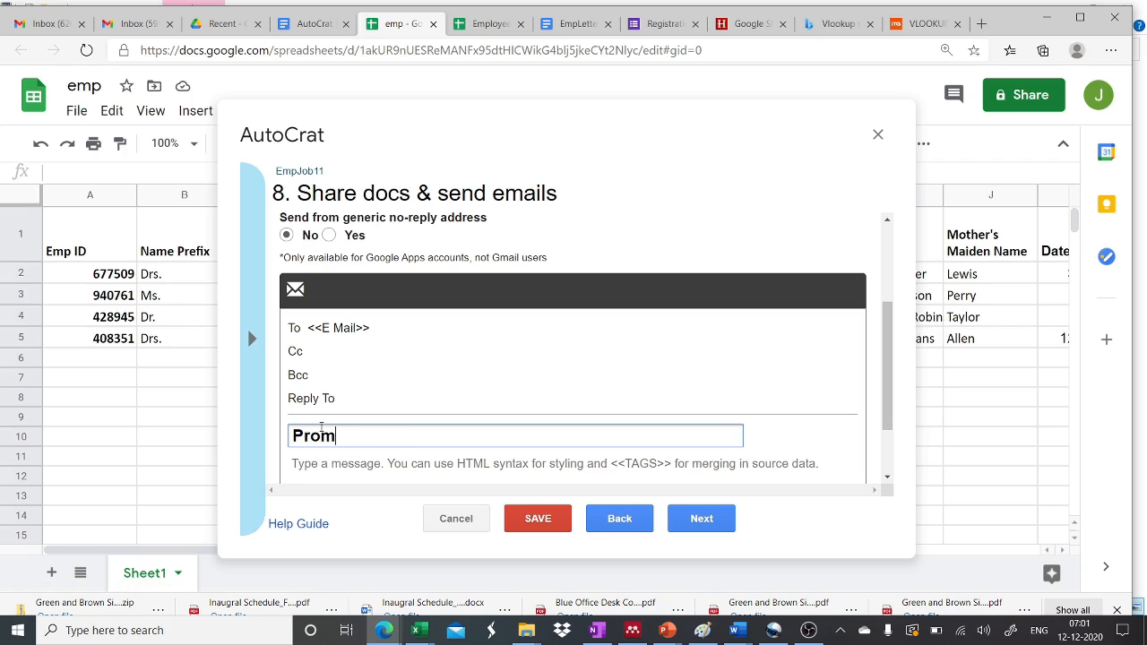
pyautogui.write('otion Letter')
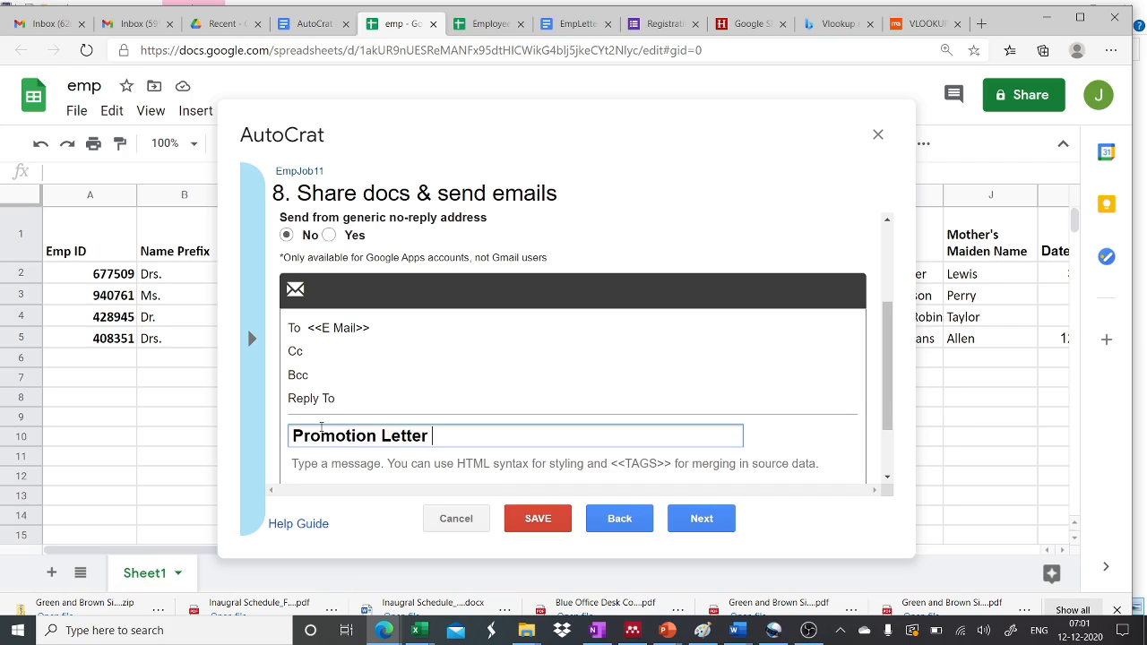
pyautogui.click(249, 367)
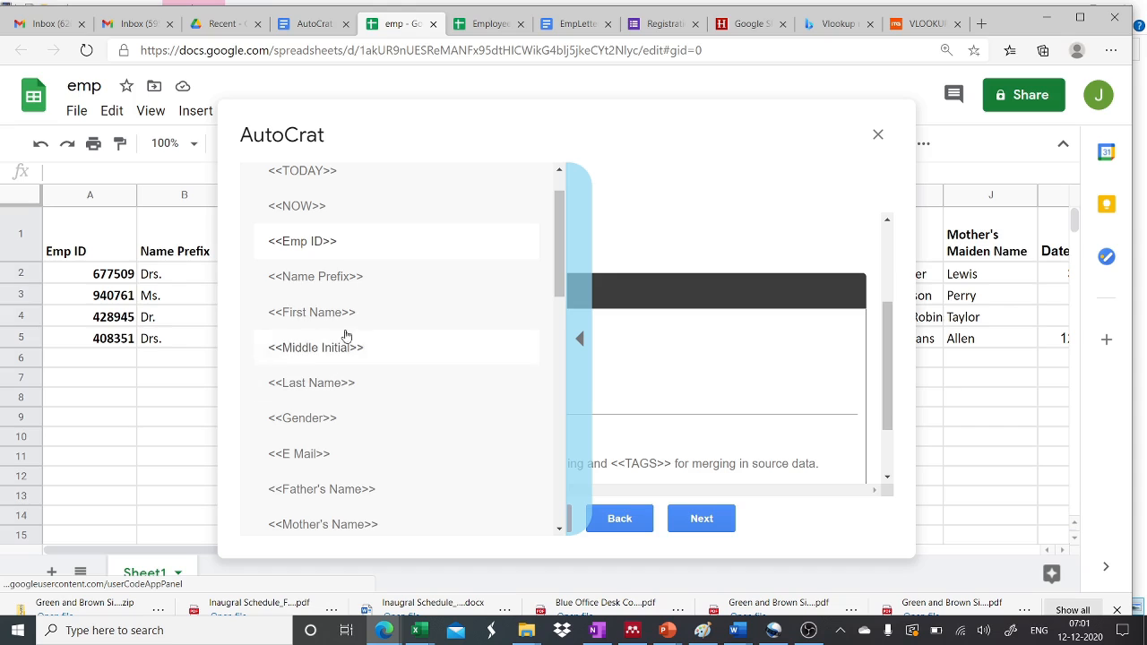
pyautogui.click(326, 255)
pyautogui.rightClick(450, 436)
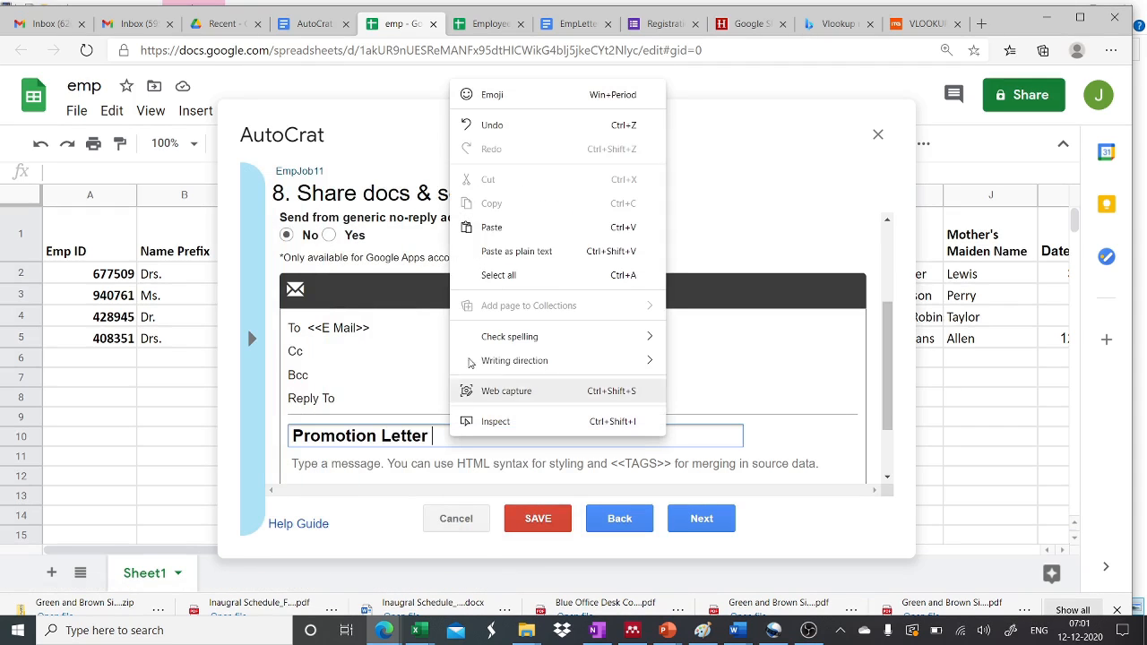
pyautogui.click(494, 226)
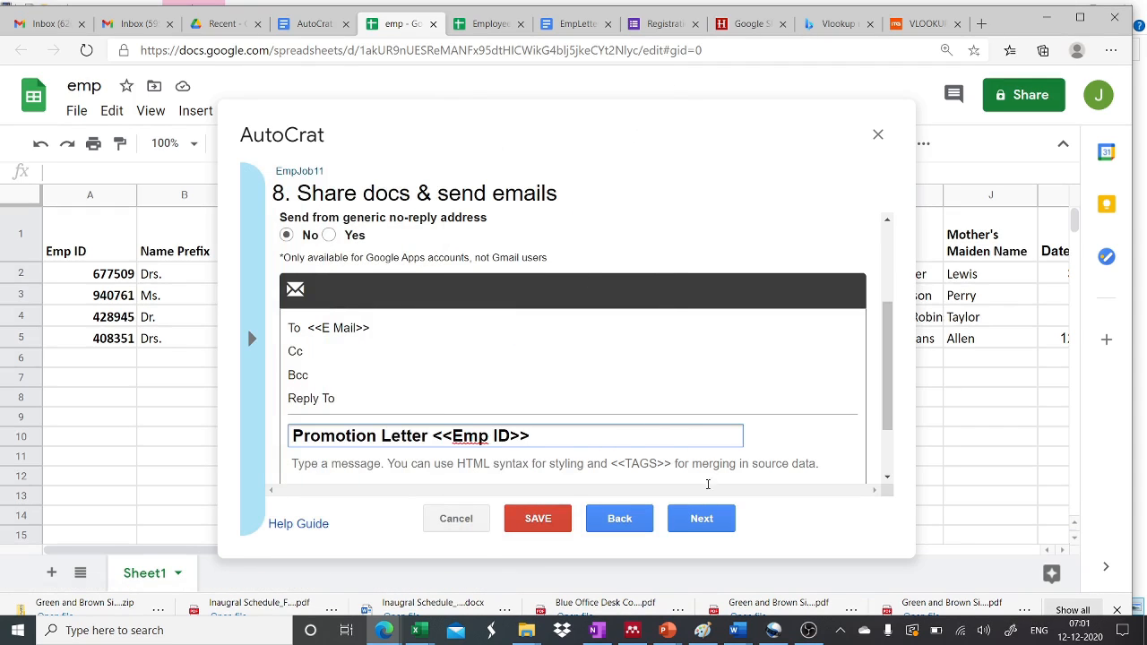
# Accept the sharing settings with an empty message body, and enable the job's form trigger
pyautogui.scroll(-1, 665, 415)
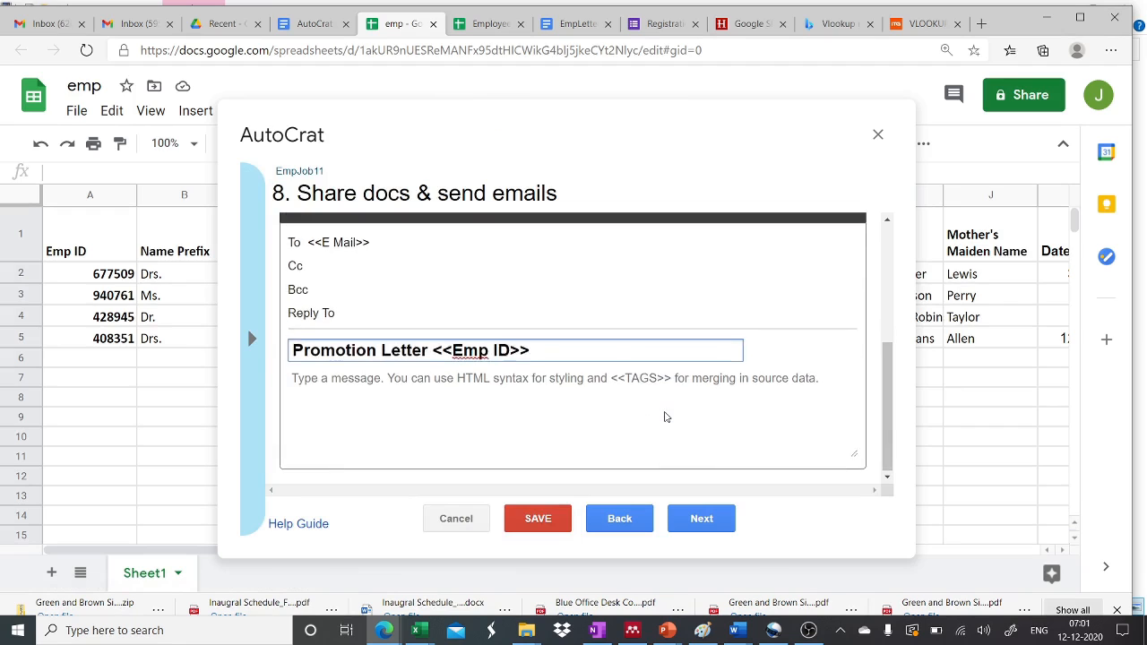
pyautogui.click(703, 519)
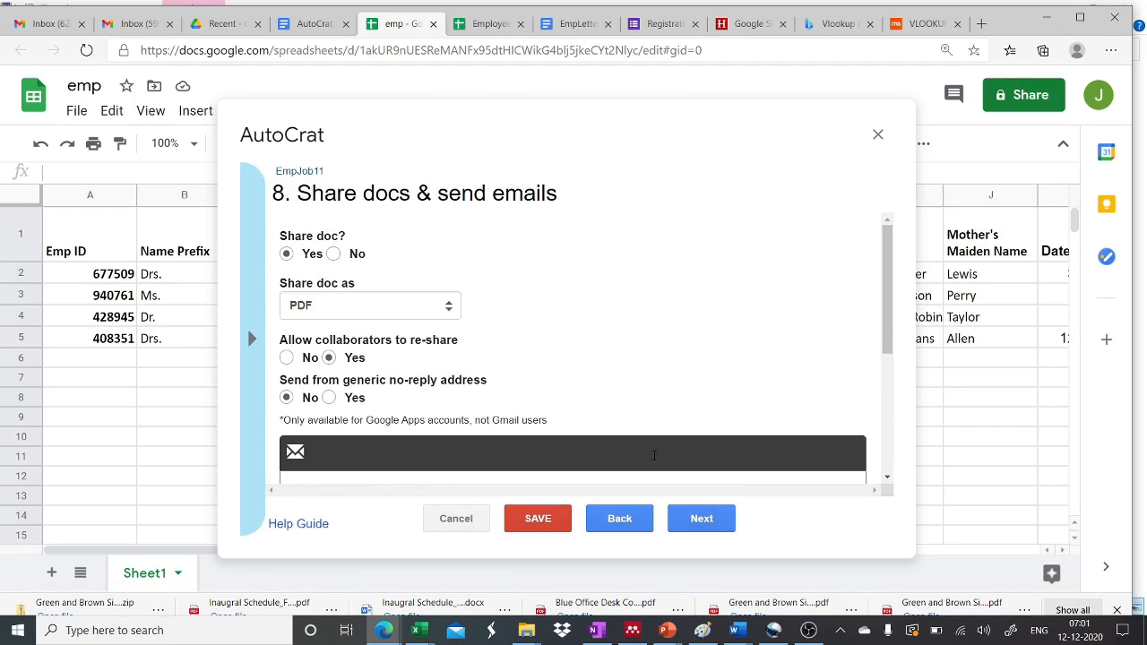
pyautogui.click(700, 517)
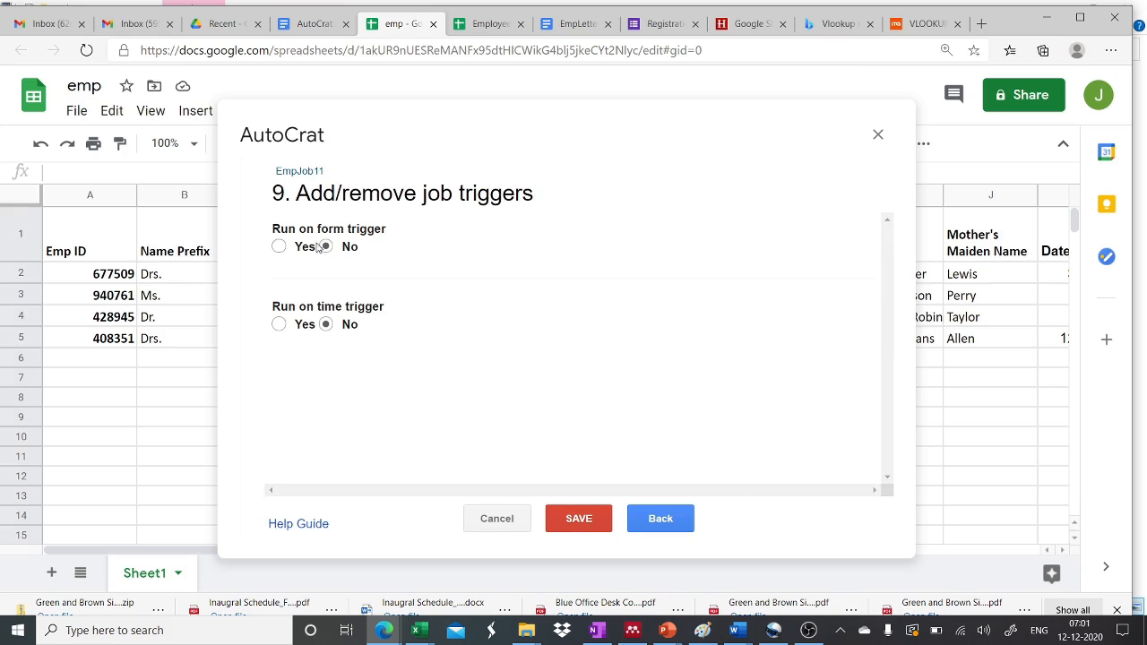
pyautogui.click(278, 247)
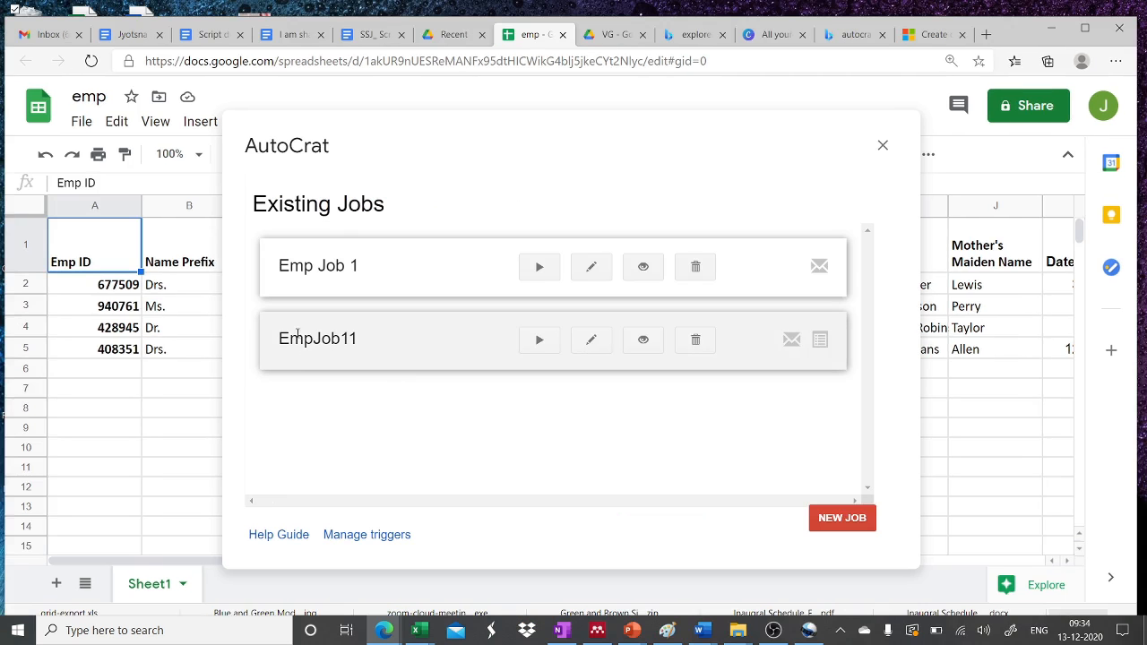
# Run the EmpJob11 merge job and review the merged document links and merge status columns it adds to the sheet
pyautogui.click(538, 344)
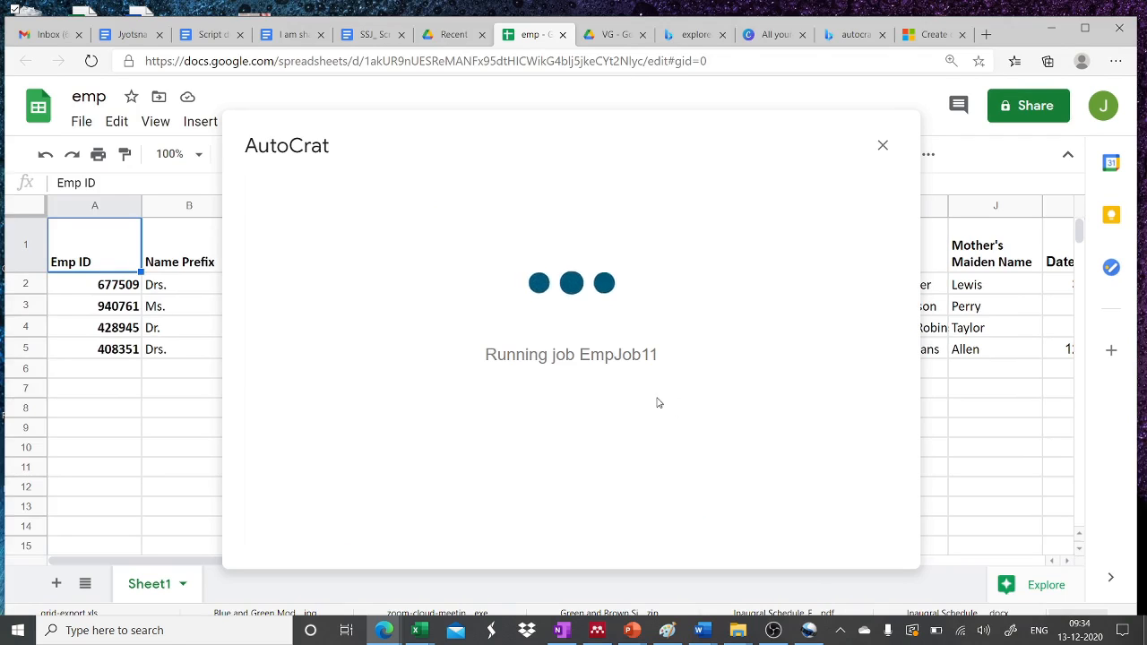
pyautogui.moveTo(781, 632)
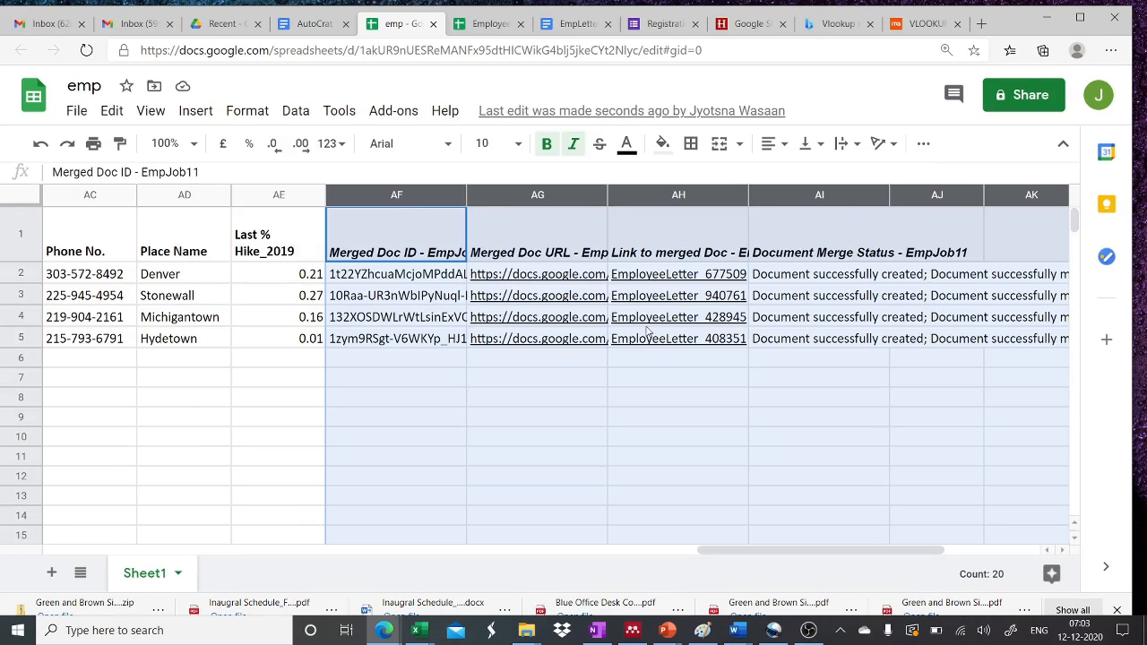
pyautogui.moveTo(586, 280)
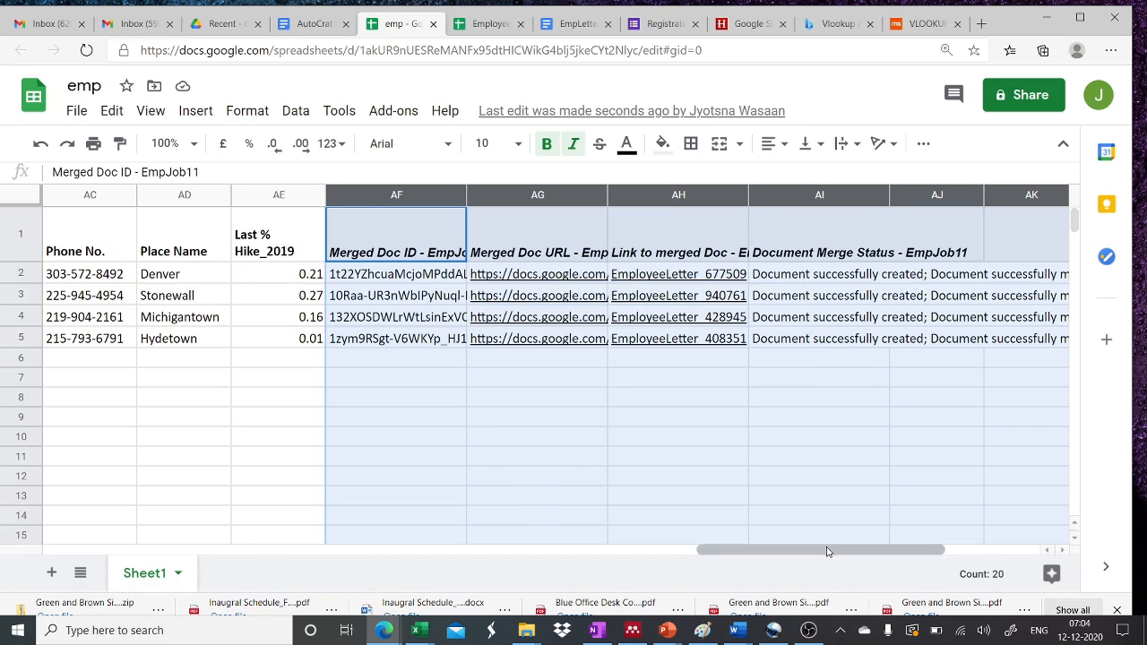
pyautogui.moveTo(827, 551); pyautogui.dragTo(949, 564)
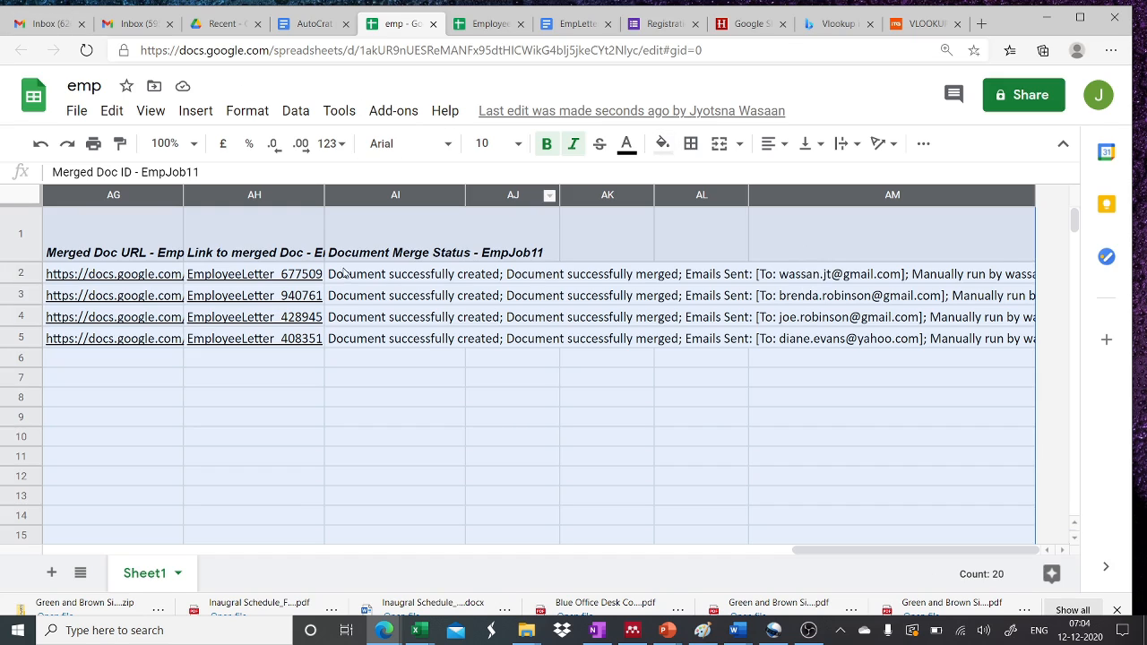
pyautogui.moveTo(296, 269)
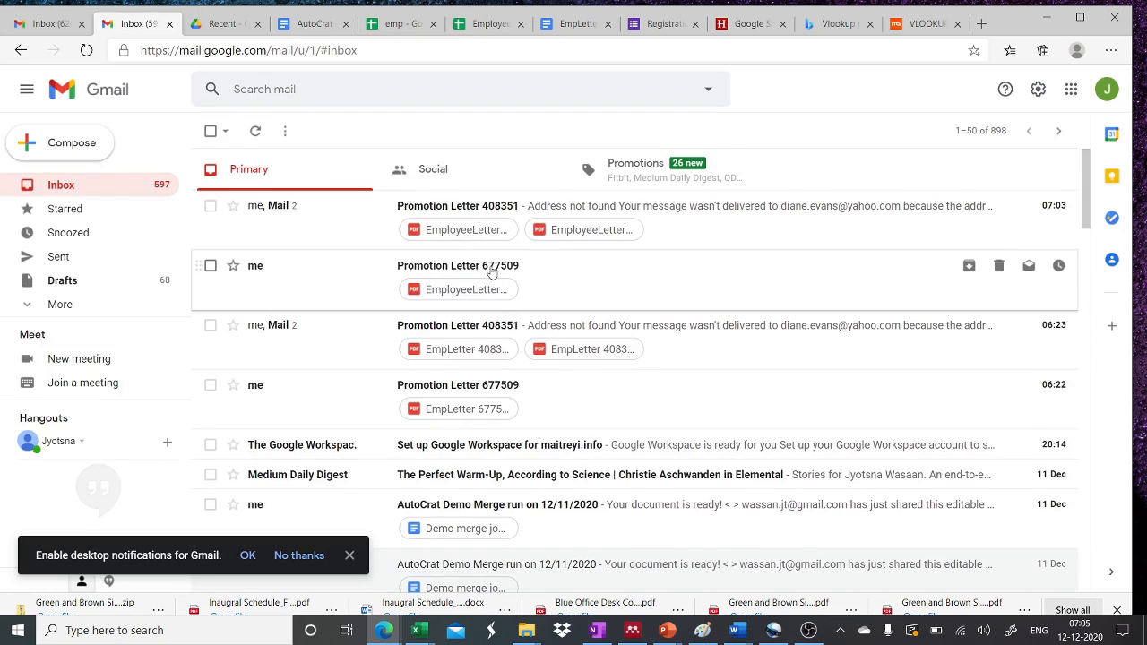
# In the Gmail inbox, open the new Promotion Letter e-mail for the first employee row and view its PDF attachment
pyautogui.click(491, 273)
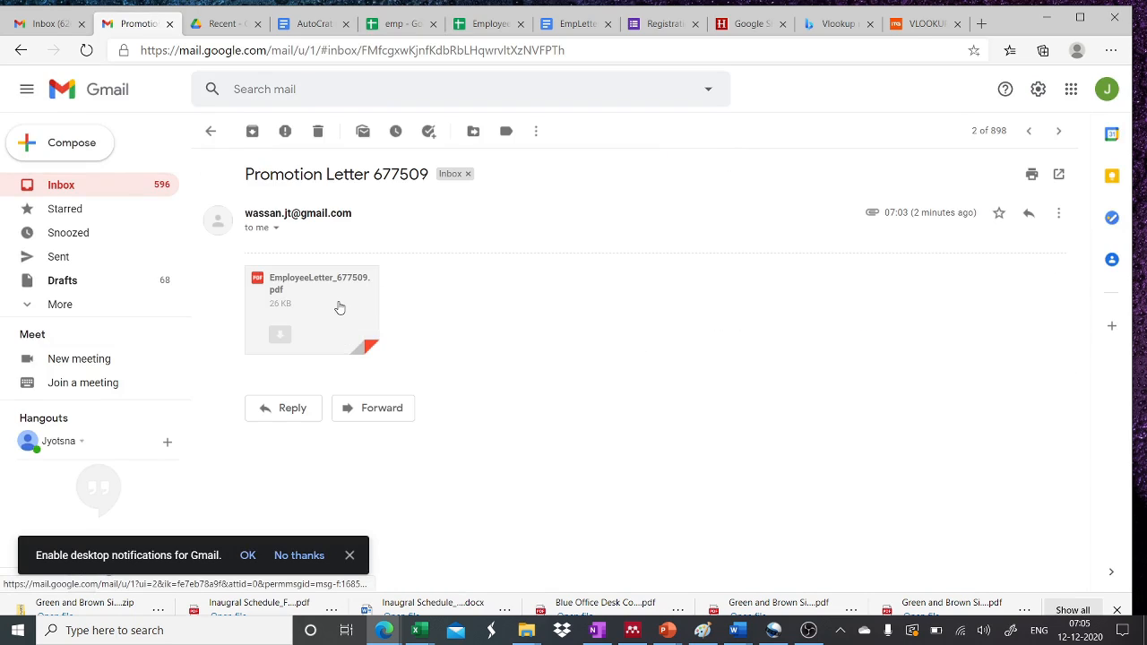
pyautogui.moveTo(336, 302)
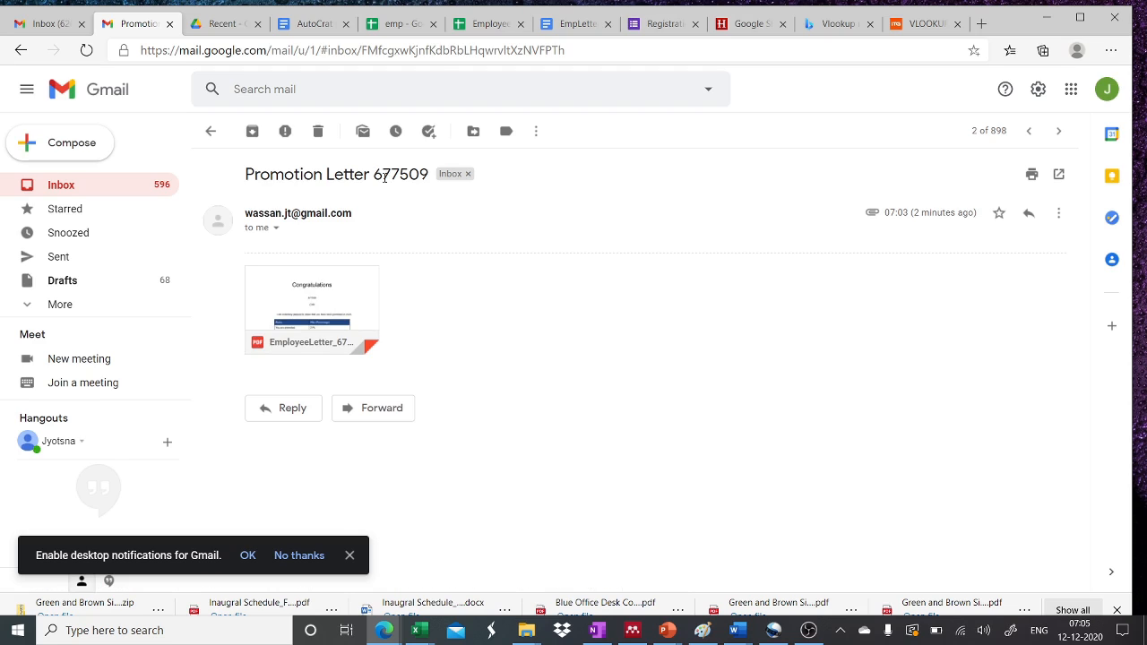
pyautogui.click(320, 307)
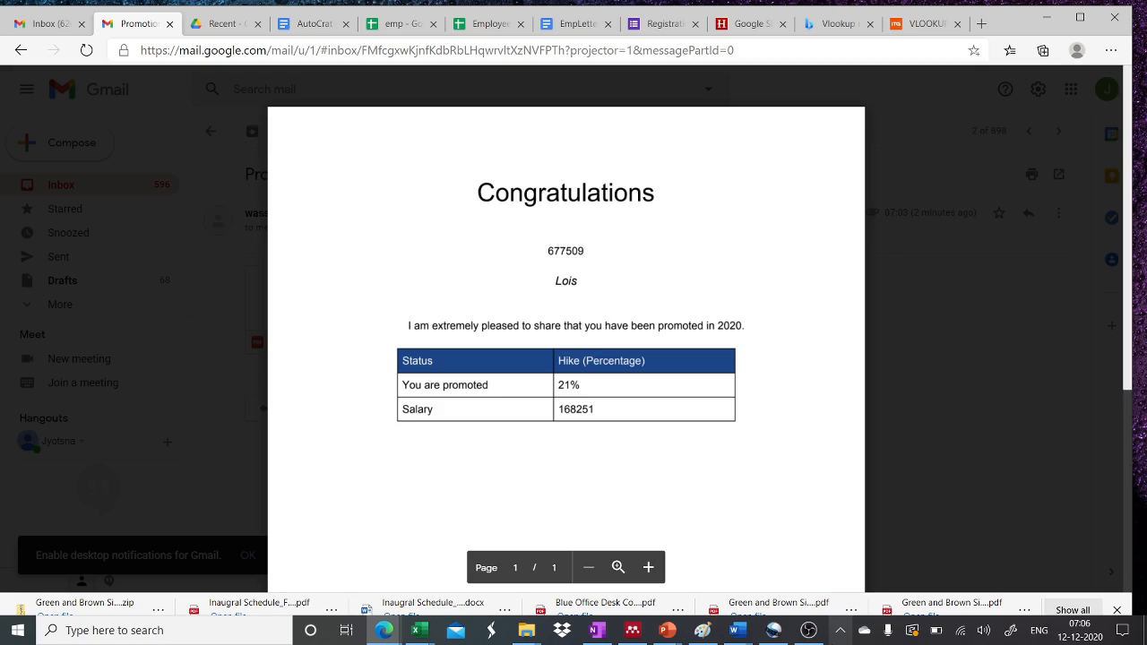
# Switch to Google Drive, open the first employee's generated EmployeeLetter document, and examine its merged employee details
pyautogui.hotkey('ctrl', 'Tab')
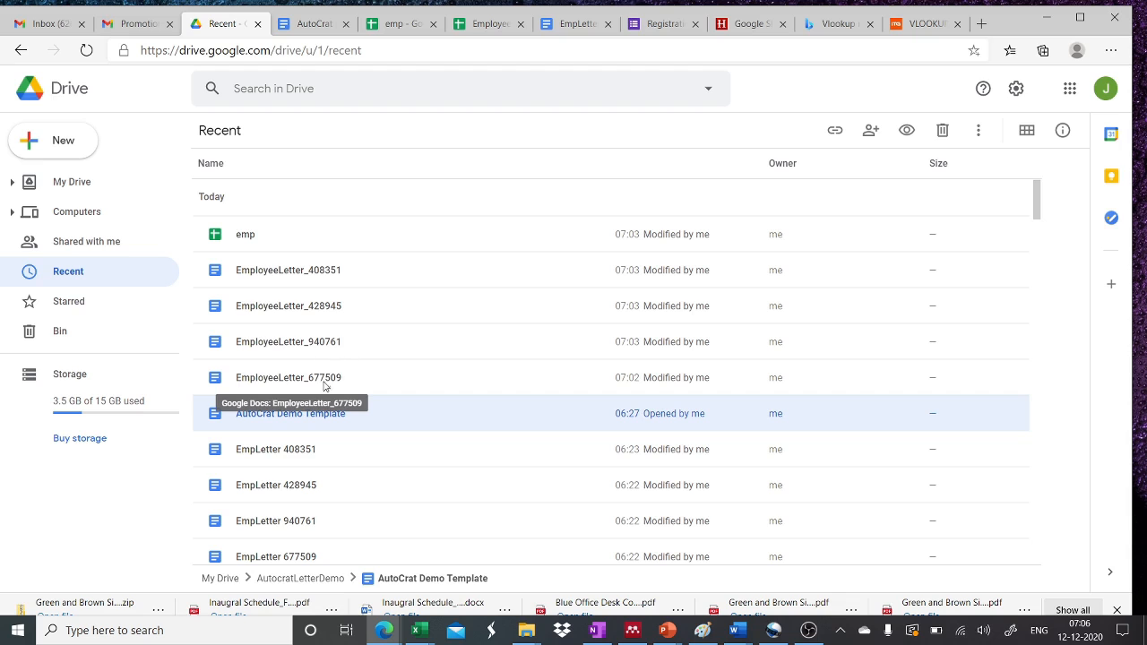
pyautogui.doubleClick(323, 384)
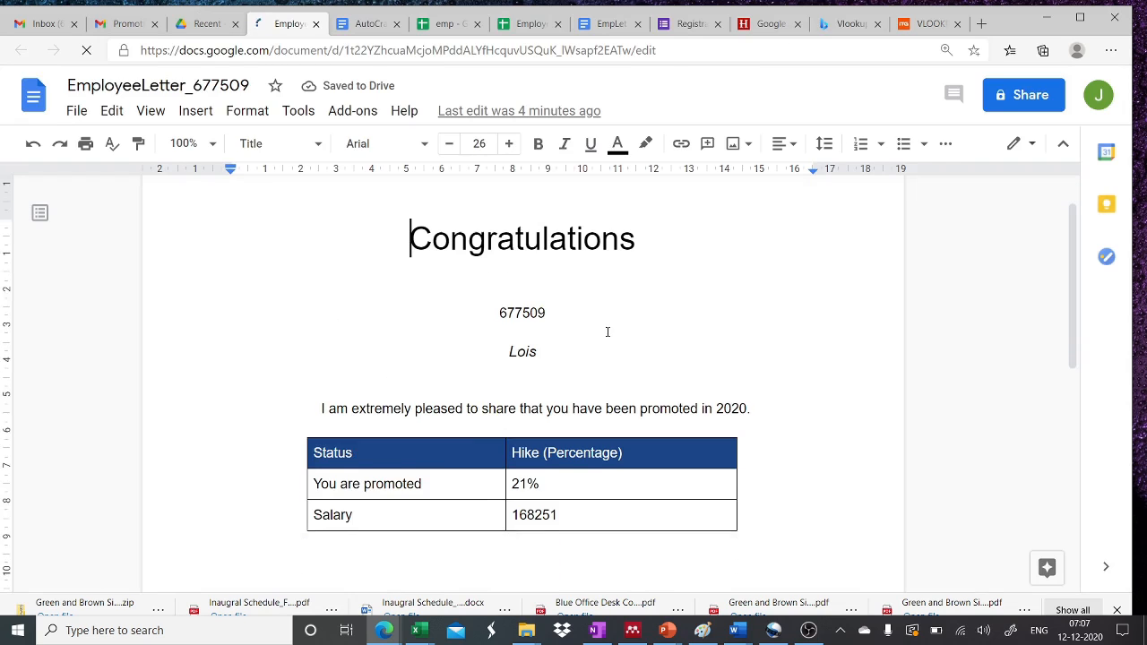
pyautogui.moveTo(512, 312); pyautogui.dragTo(610, 404)
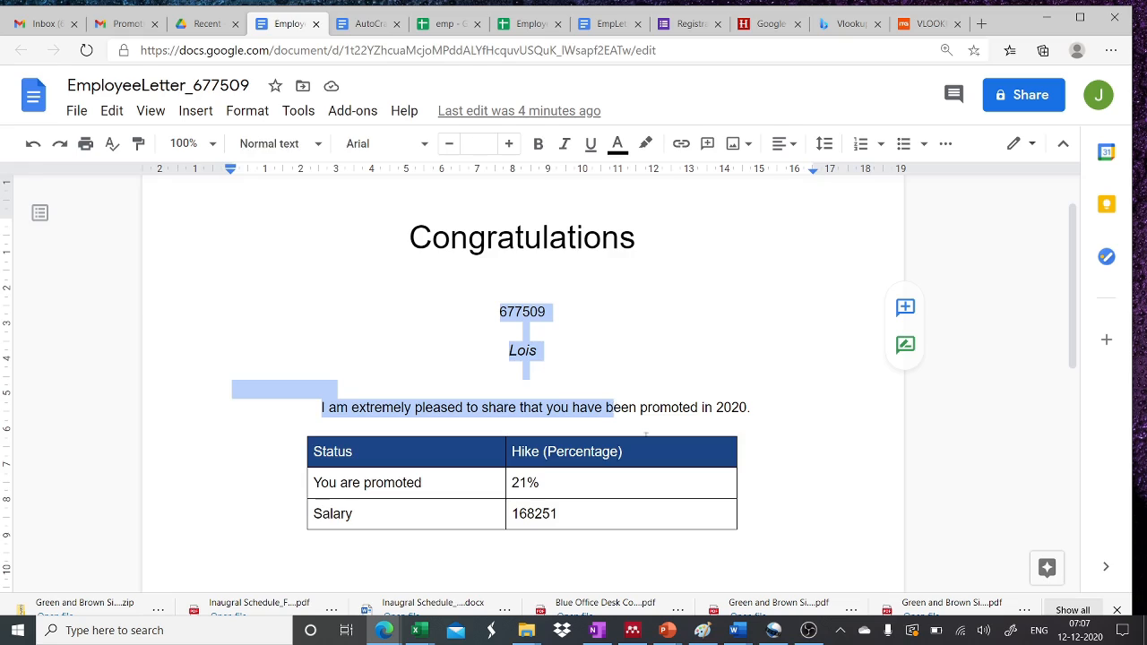